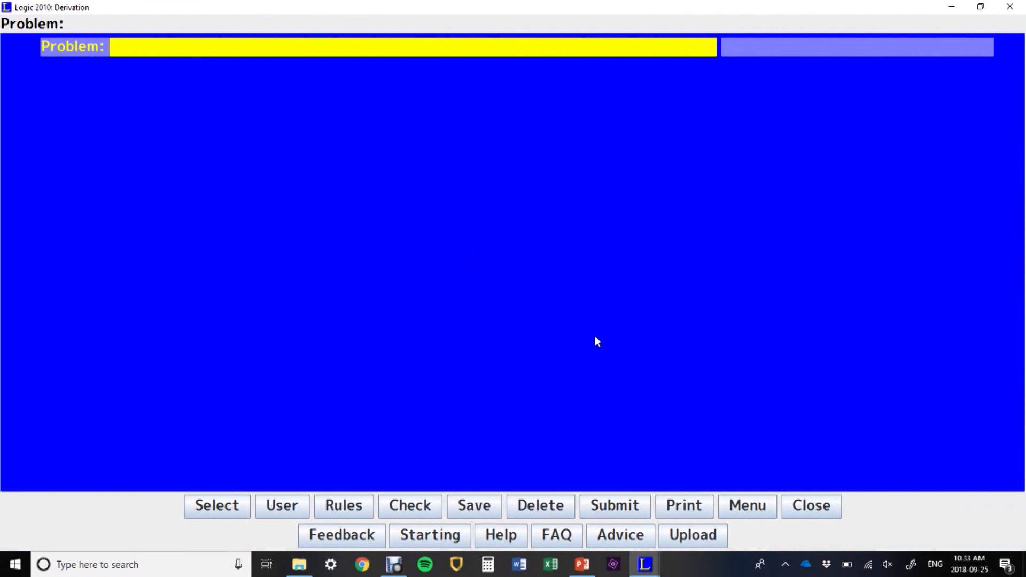
Step: Choose problem 1.014 (Q → ~R. ~P → R ∴ ~P → ~Q) from the Problems list and load it
click(227, 510)
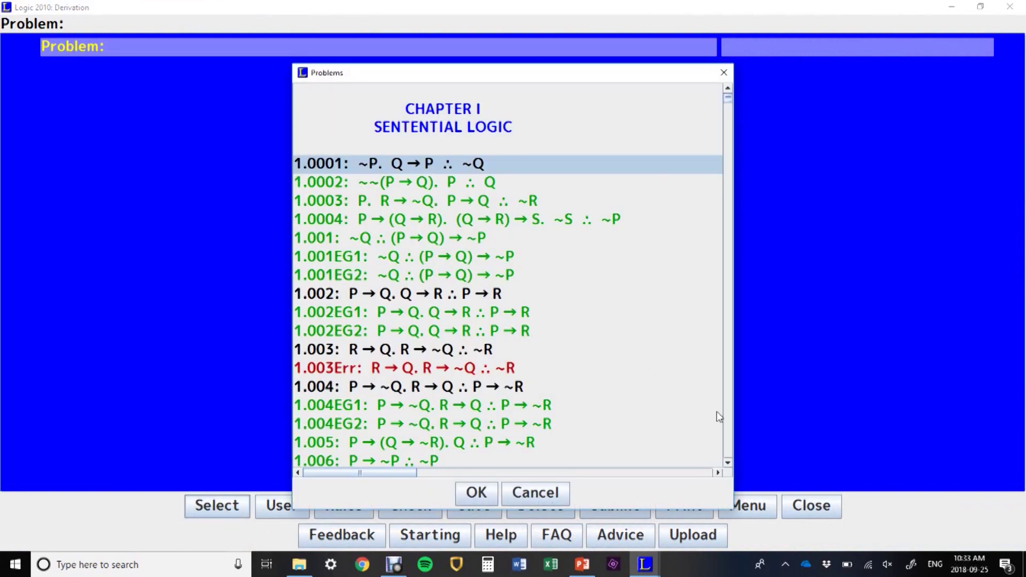
scroll(411, 140, down, 7)
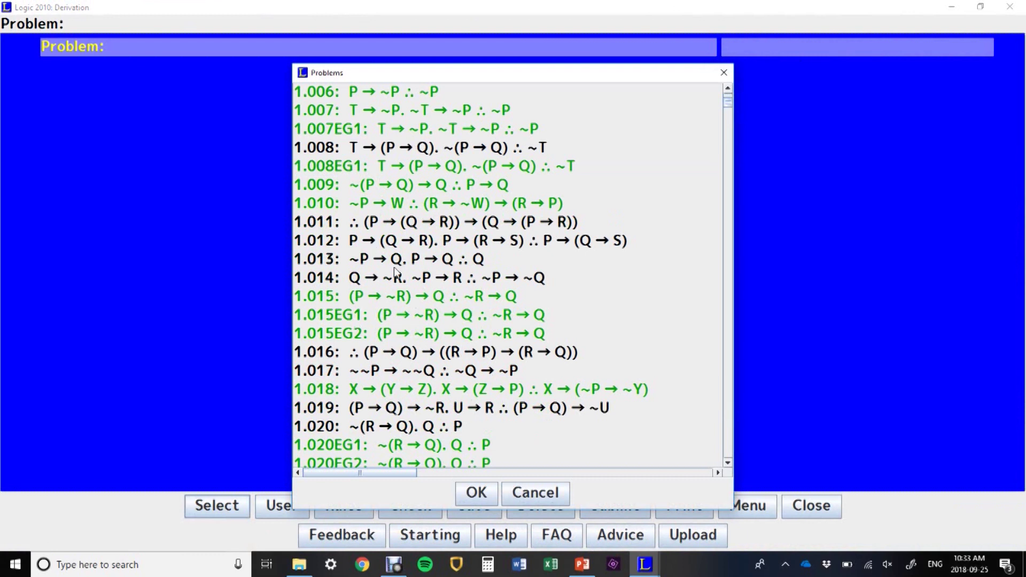
click(395, 278)
click(475, 492)
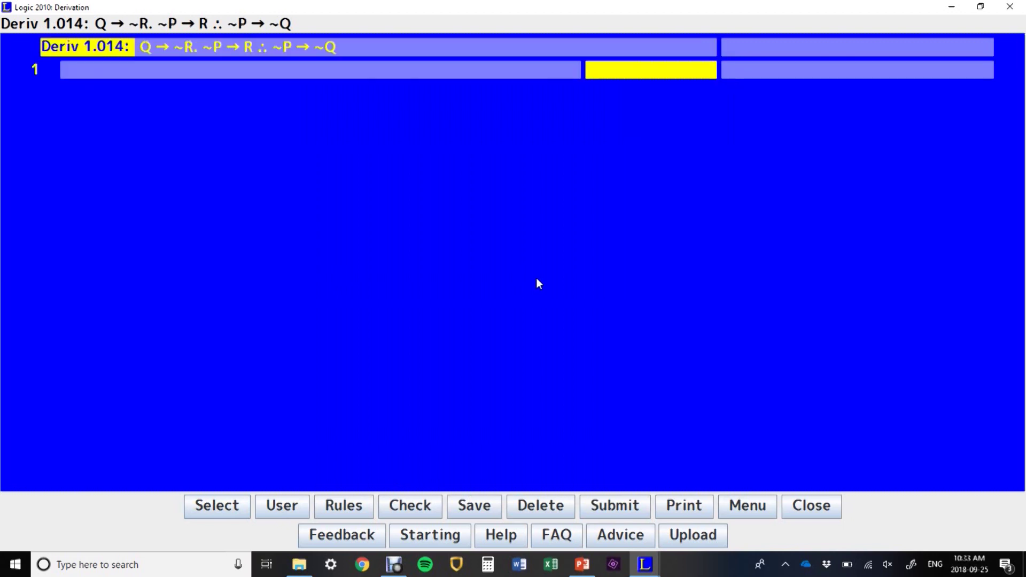
Step: Make line 1 Show ~P → ~Q and line 2 the assumption ~P justified as ASS CD
text(show conc)
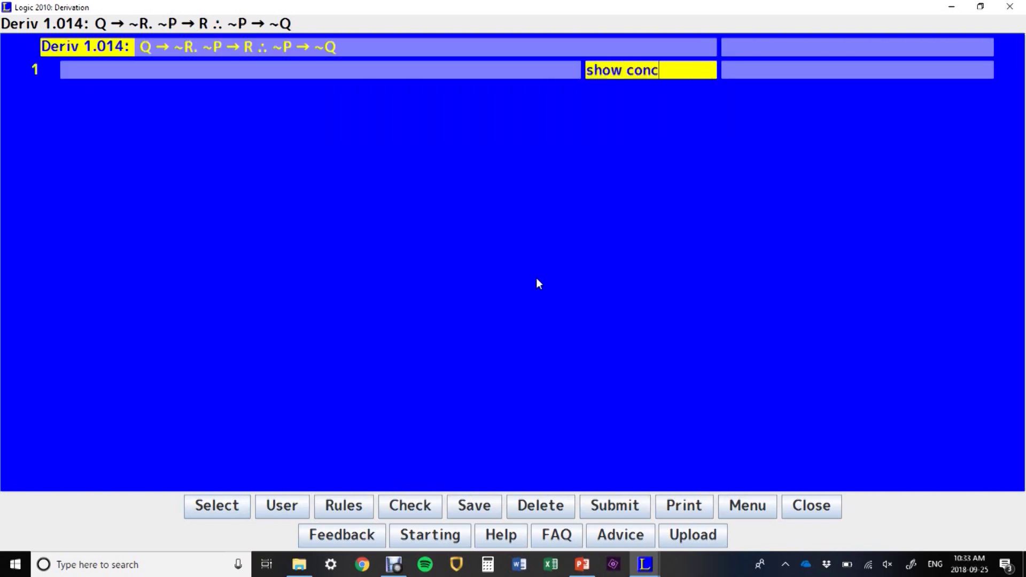
key(Return)
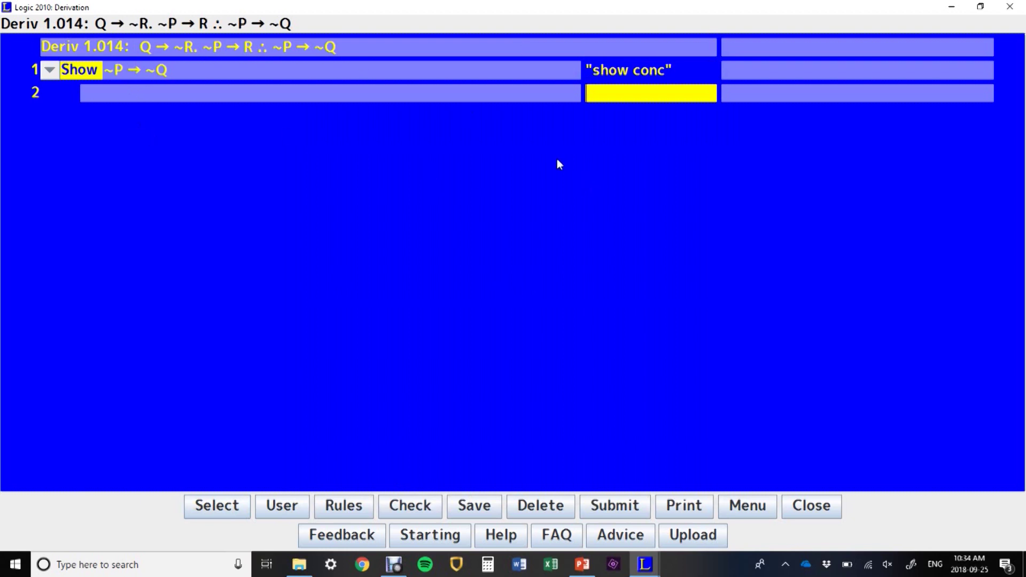
right_click(628, 96)
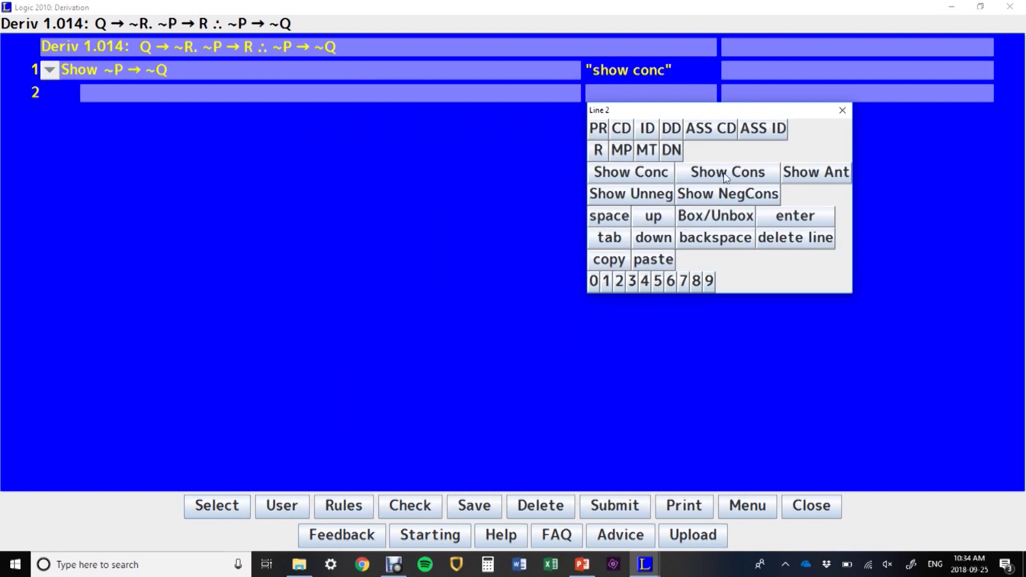
click(720, 134)
click(843, 110)
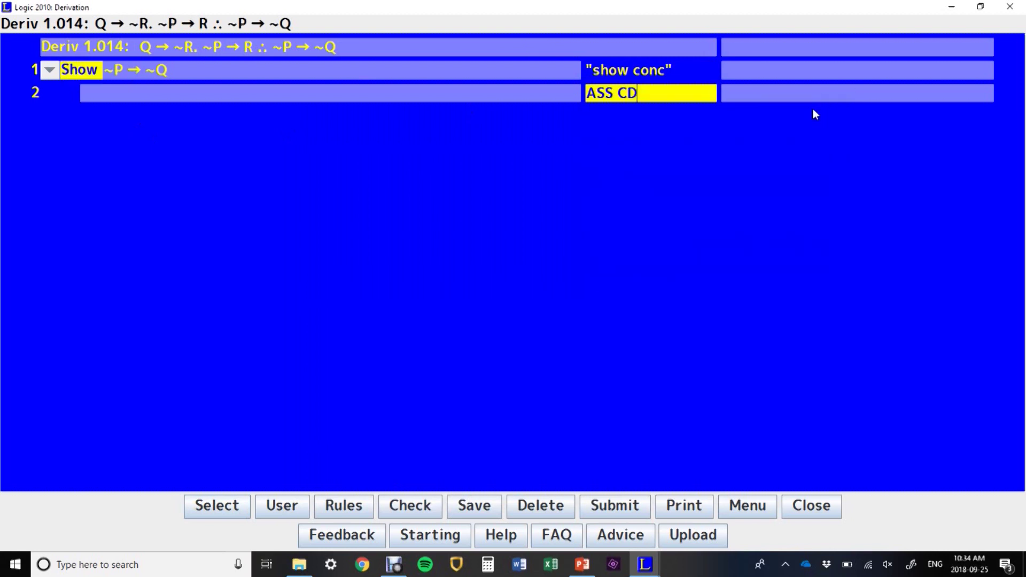
key(Return)
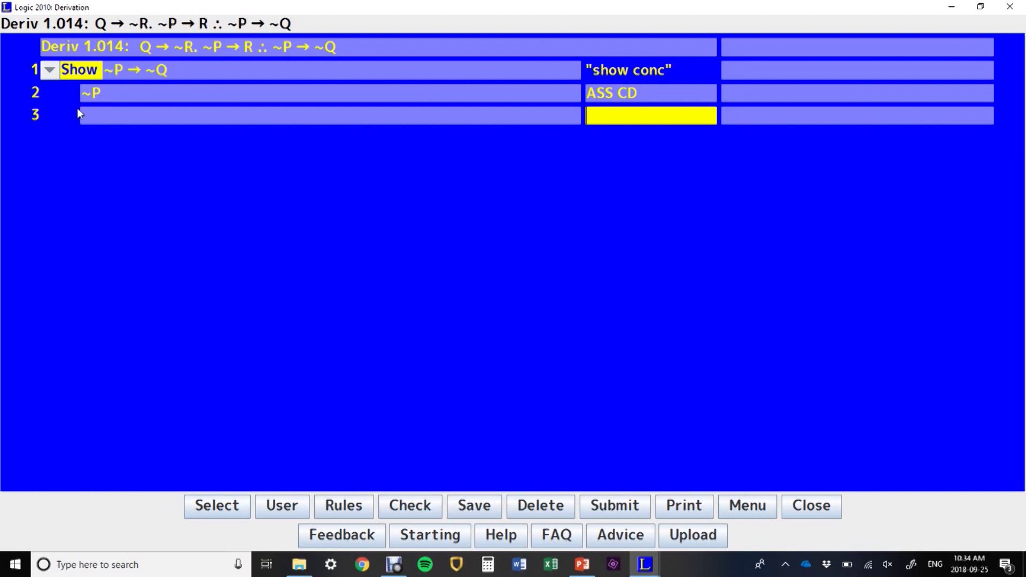
Step: Add Show ~Q on line 3 with the Show Cons rule, then begin clearing the problem
click(681, 114)
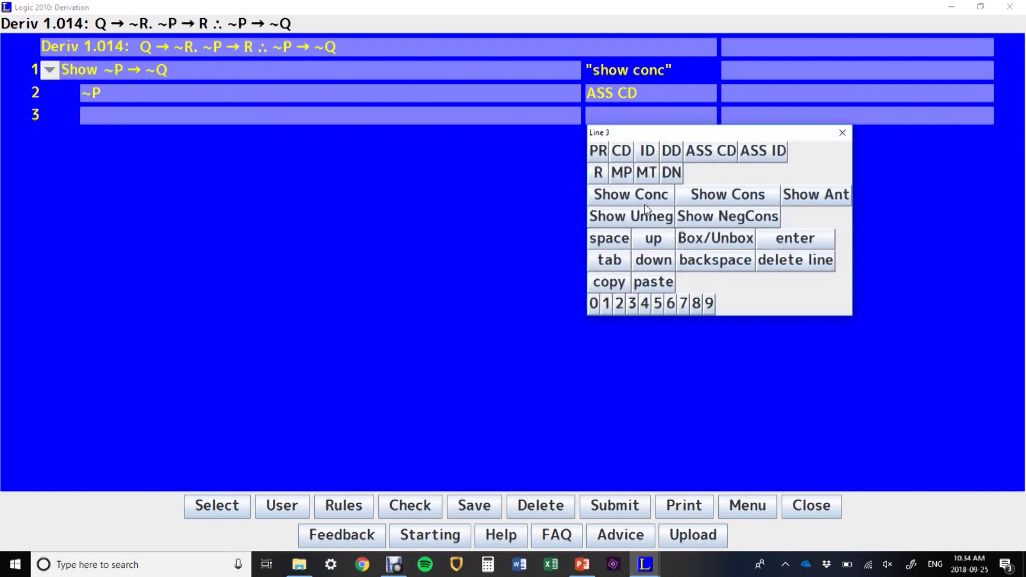
click(749, 196)
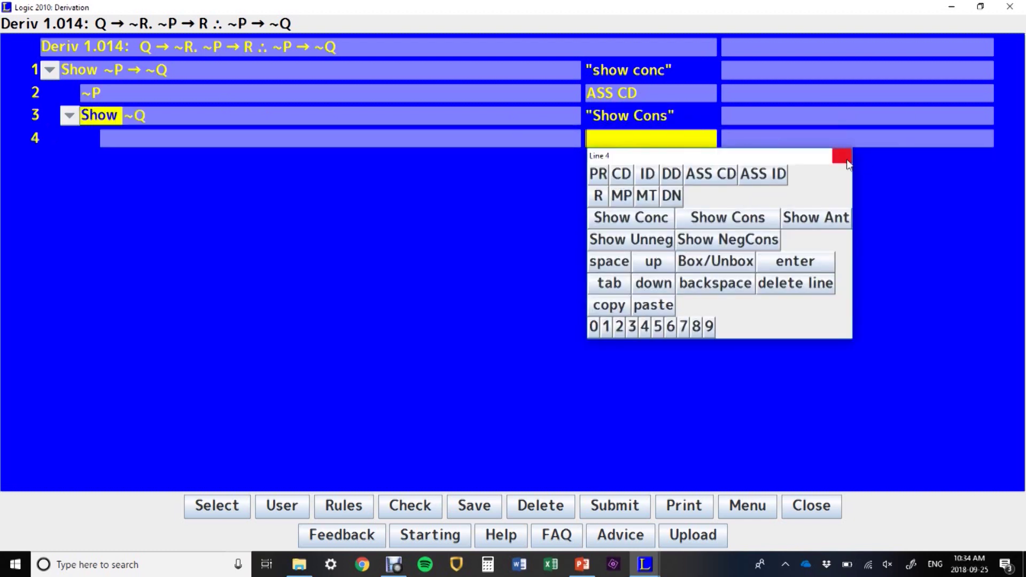
click(843, 156)
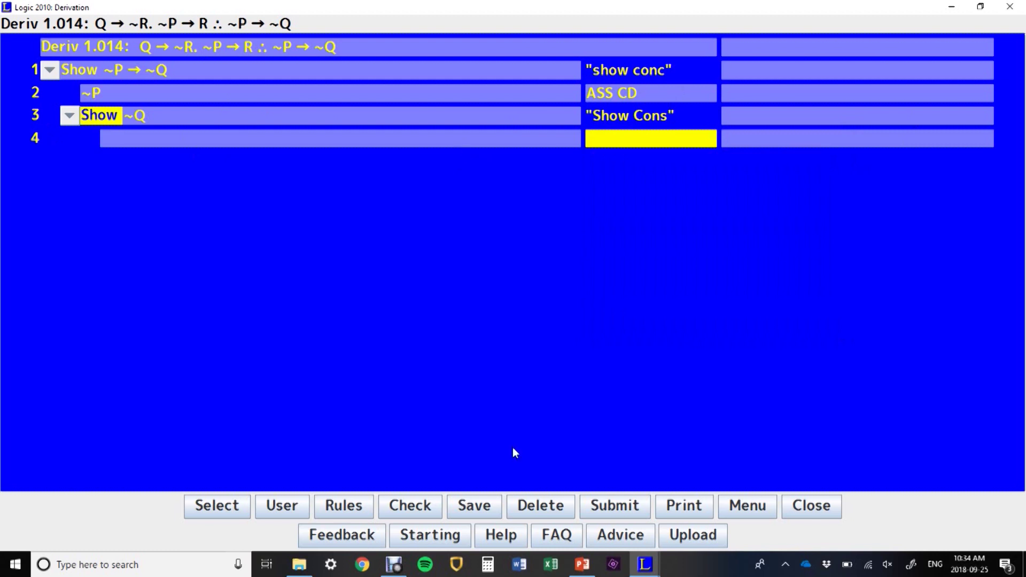
click(540, 505)
Step: Confirm the clear and re-enter lines 1–3 with show concl, ass cd and show cons
click(480, 317)
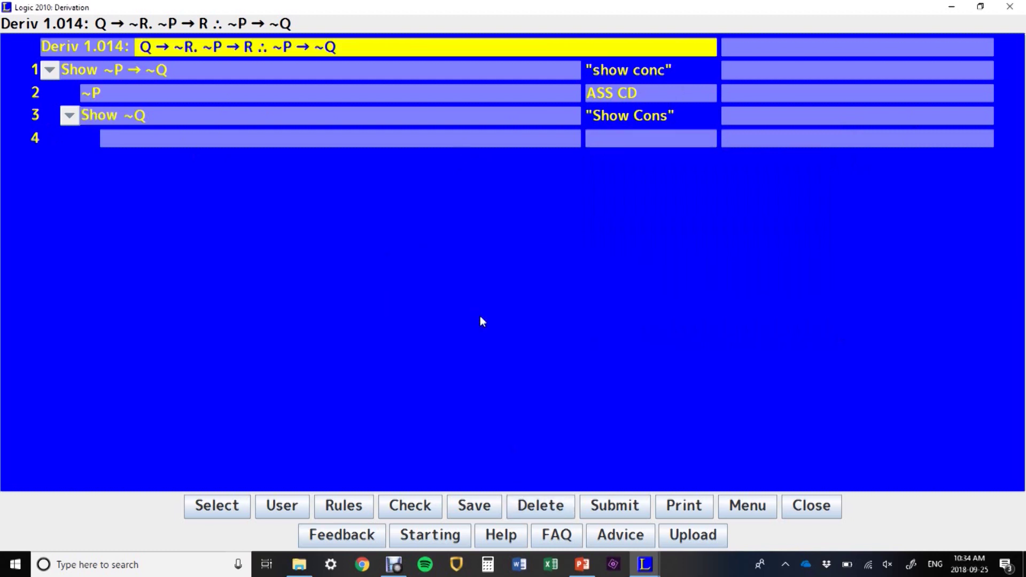
text(show concl)
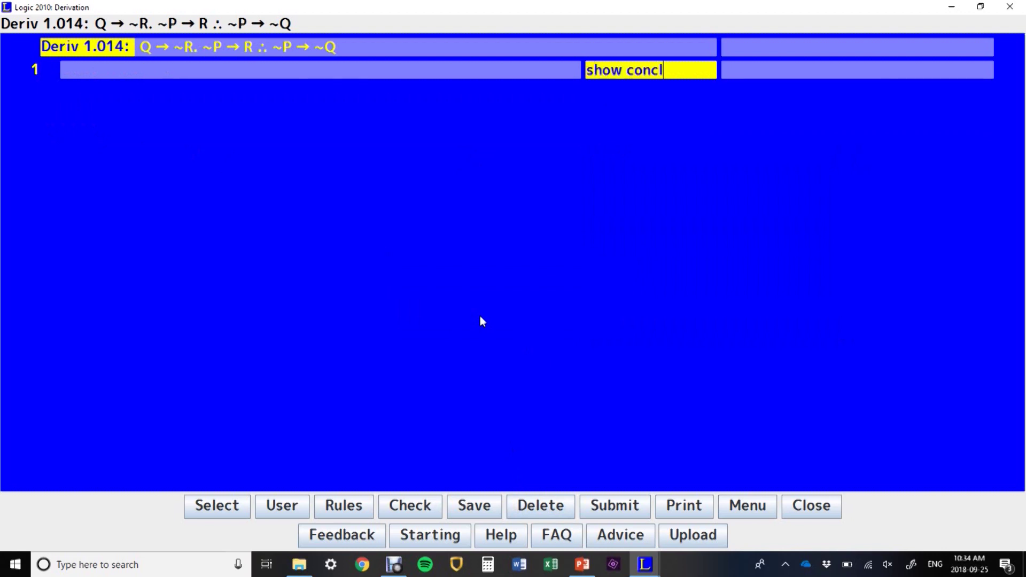
key(Return)
text(ass cd)
key(Return)
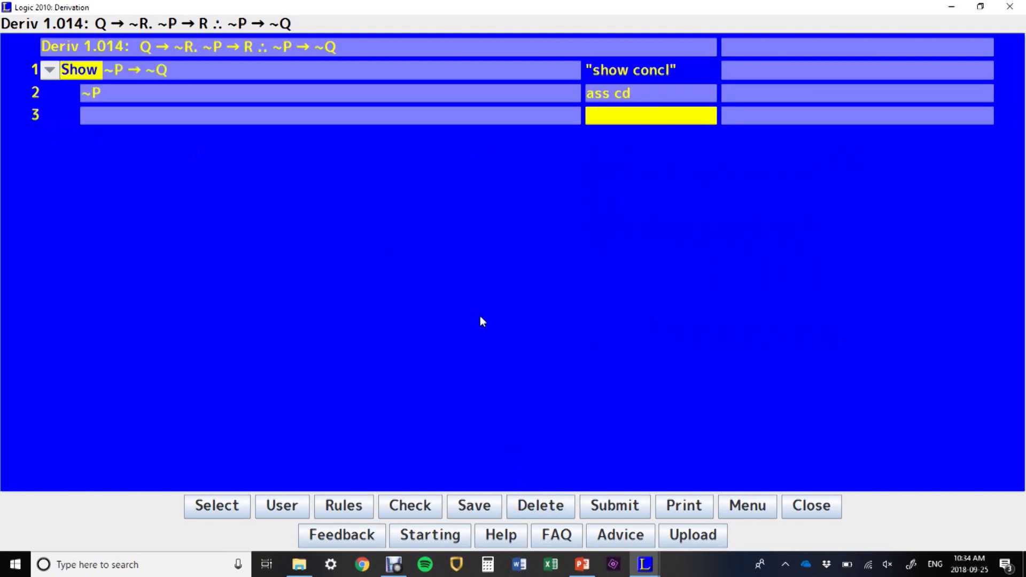
text(show cons)
key(Return)
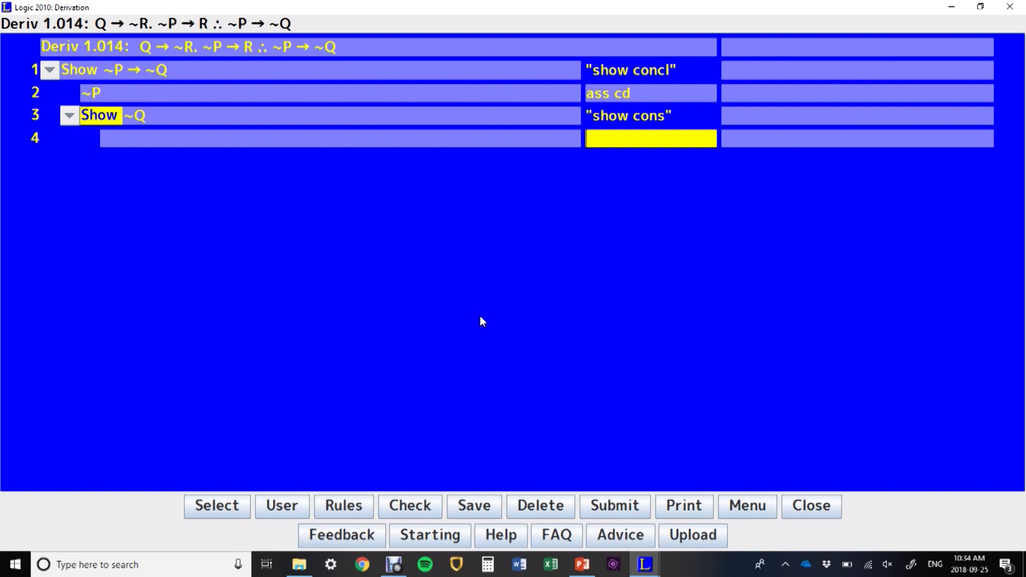
Step: Assume Q on line 4 as the indirect assumption (ass id)
text(ass id)
key(Return)
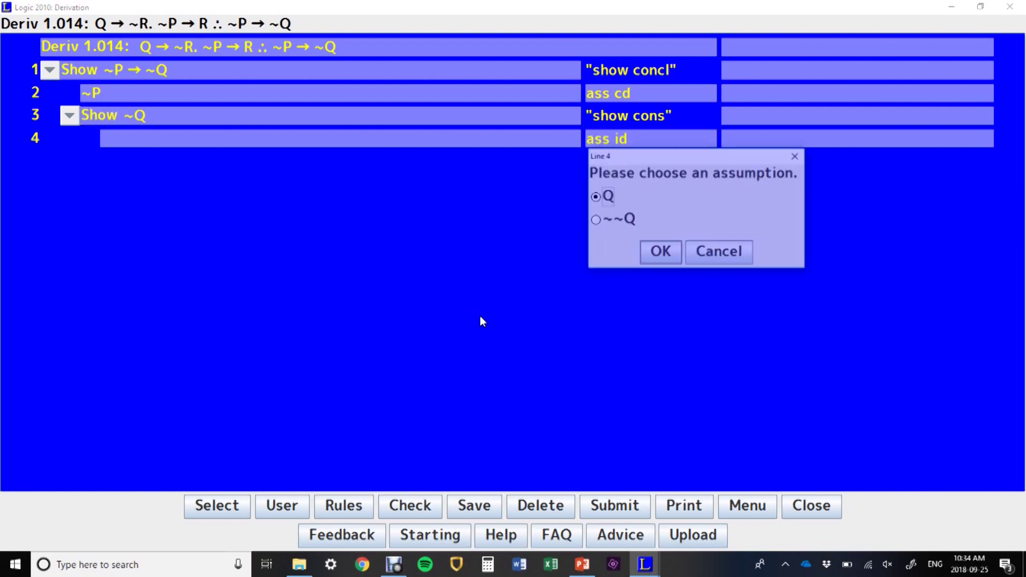
key(Return)
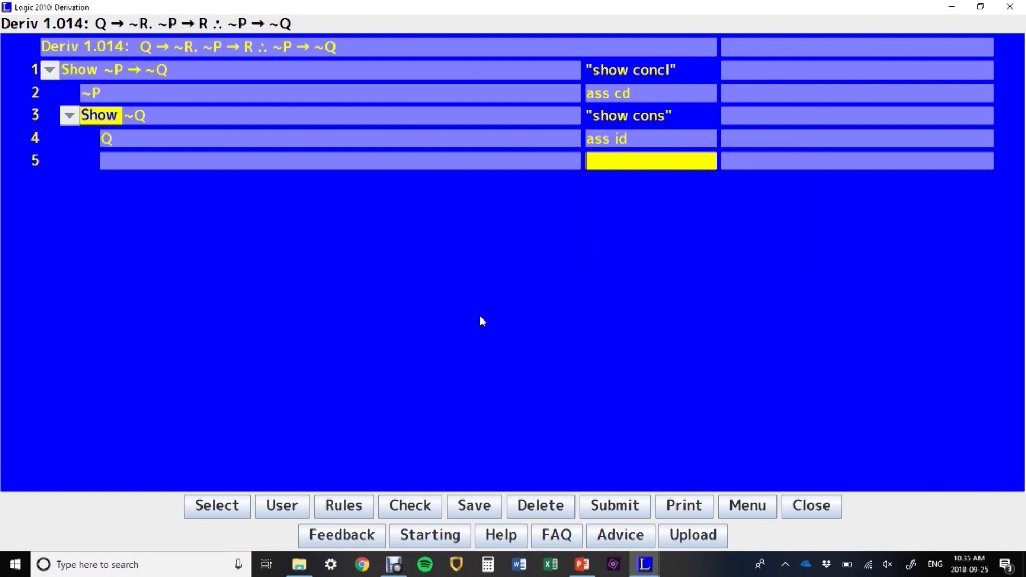
Step: Derive ~R by 4 pr1 mp and R by 2 pr2 mp, then cite 5 6 id
text(4 pr1 mp)
key(Return)
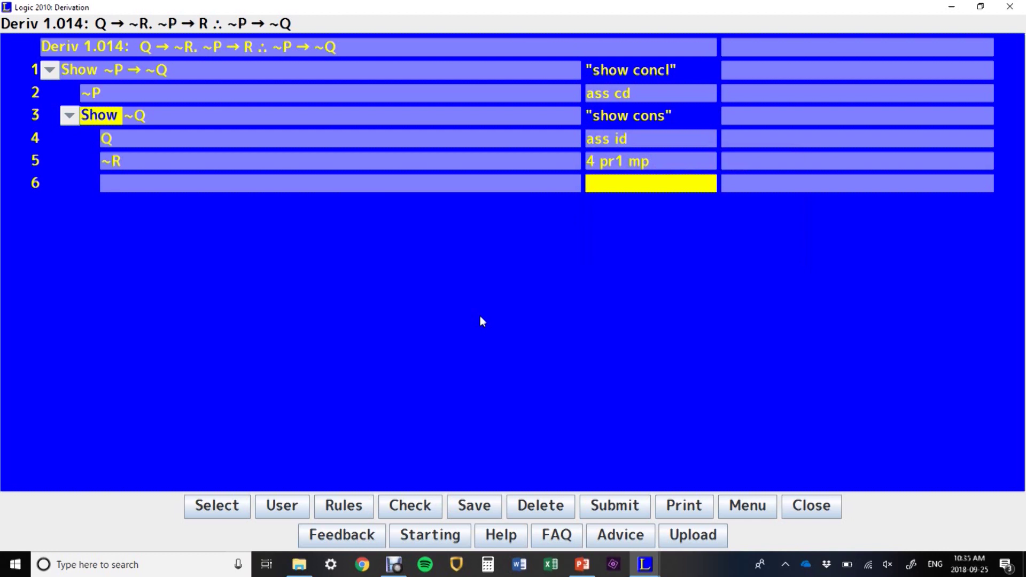
text(2 pr2 mp)
key(Return)
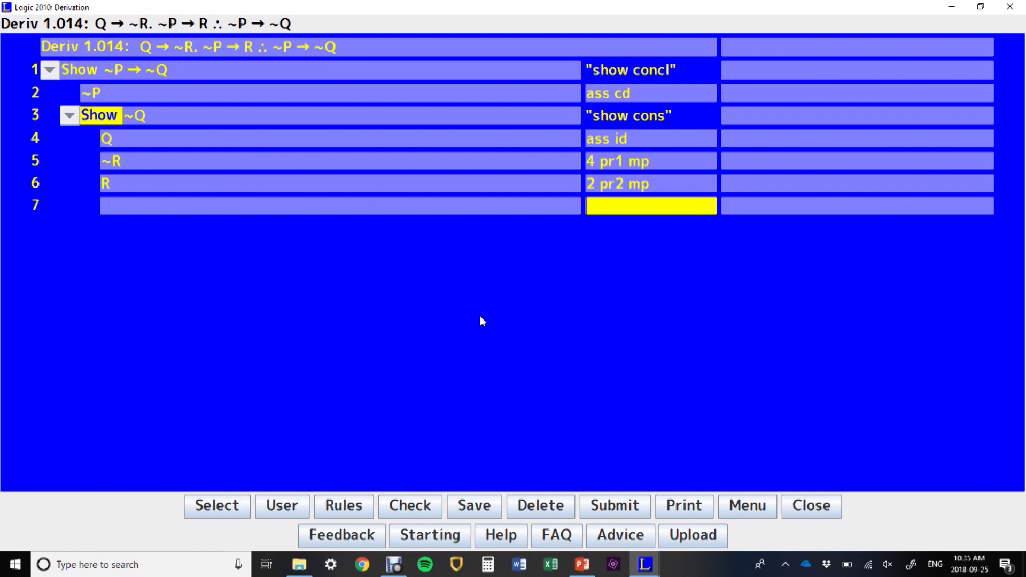
text(5 6 id)
Step: Commit the 5 6 id contradiction, then justify line 8 with 3 cd to close Show ~P → ~Q
key(Return)
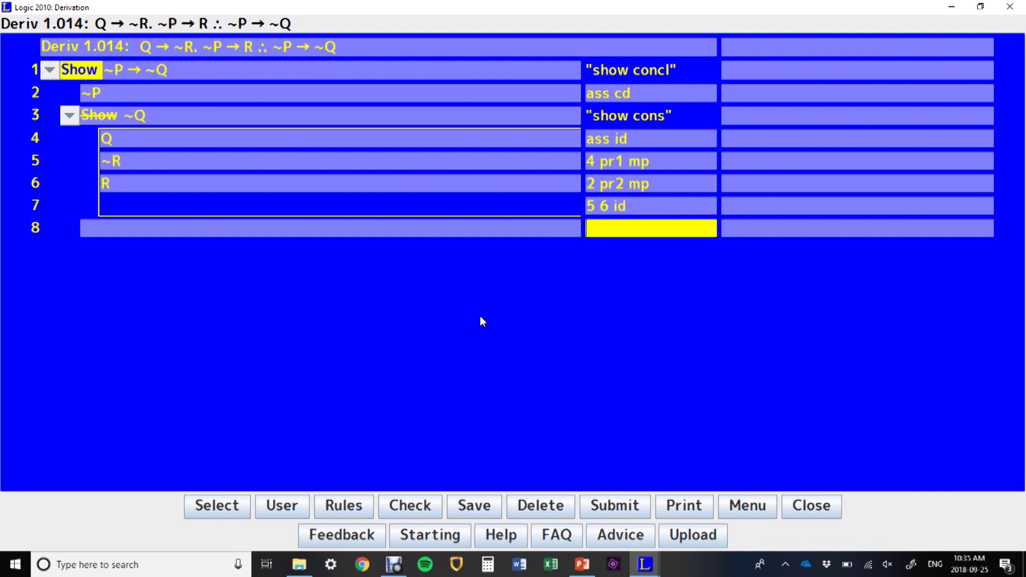
text(3 cd)
key(Return)
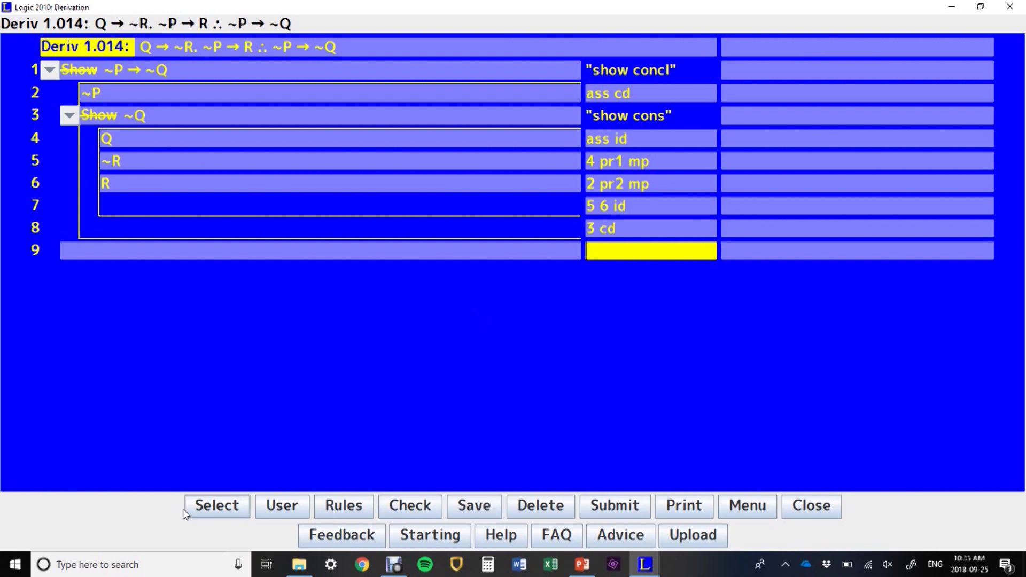
Step: Answer the save prompt and load problem 1.030, (Q → ~~S) → (~R → ~S) ∴ S → R
click(205, 512)
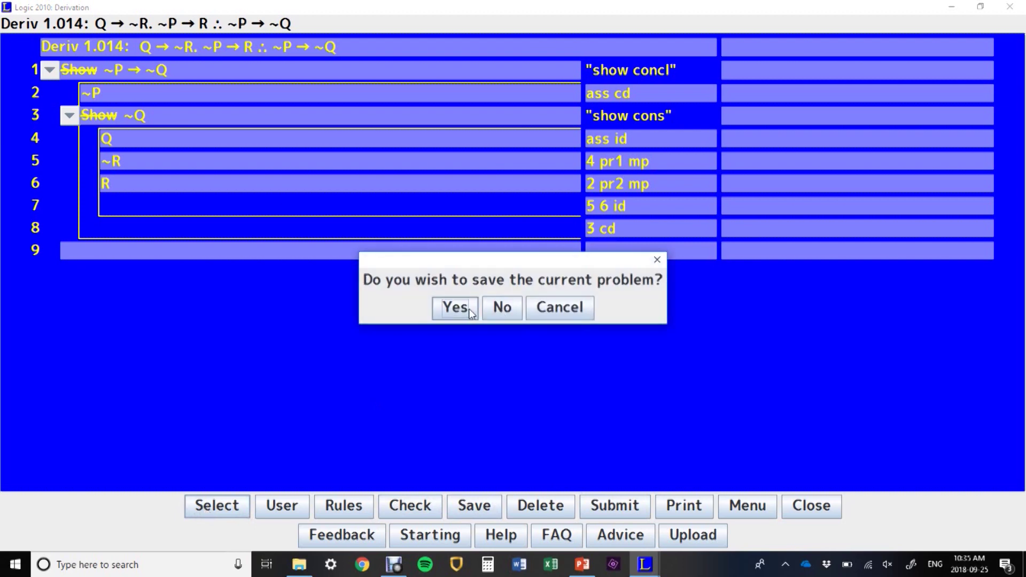
click(487, 309)
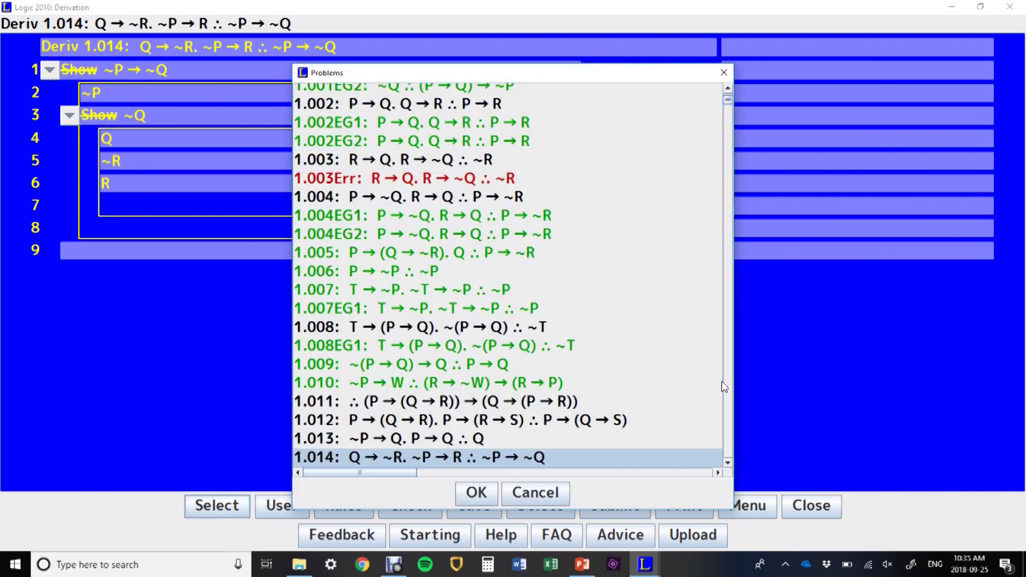
scroll(730, 386, down, 13)
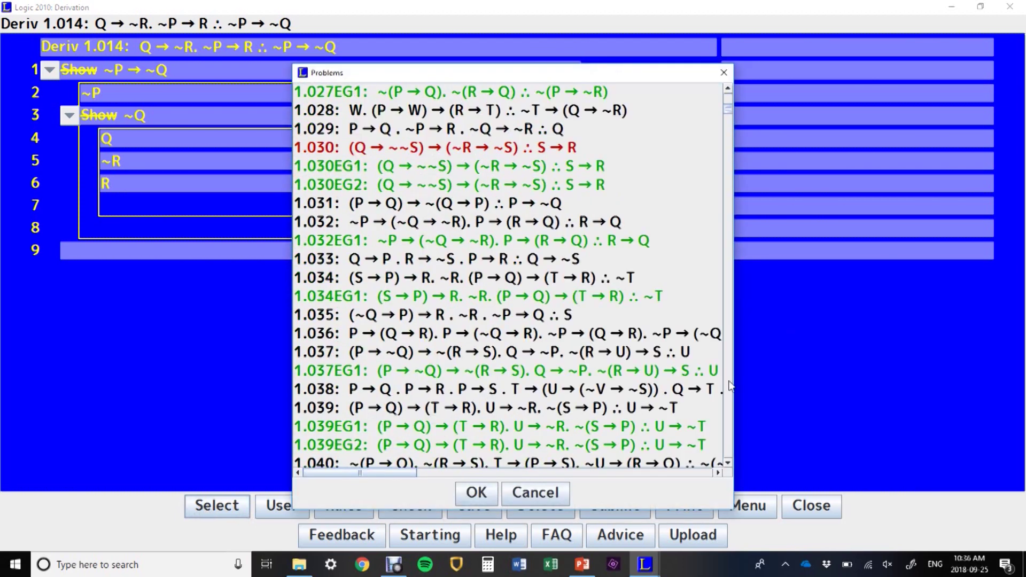
click(463, 149)
click(473, 491)
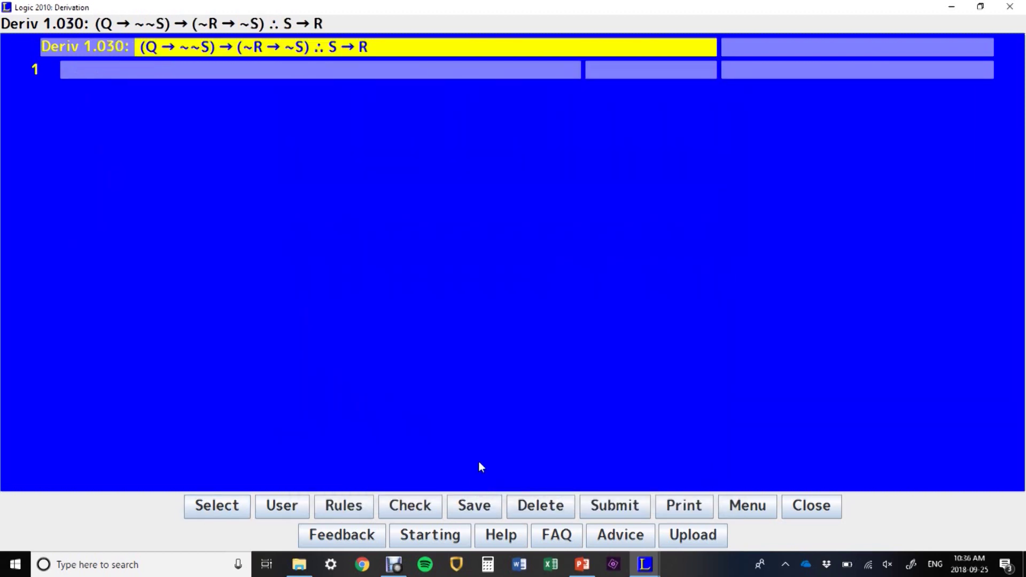
Step: Enter show concl, ass cd and show cons for Show S → R, assumption S, Show R
click(684, 70)
text(show concl)
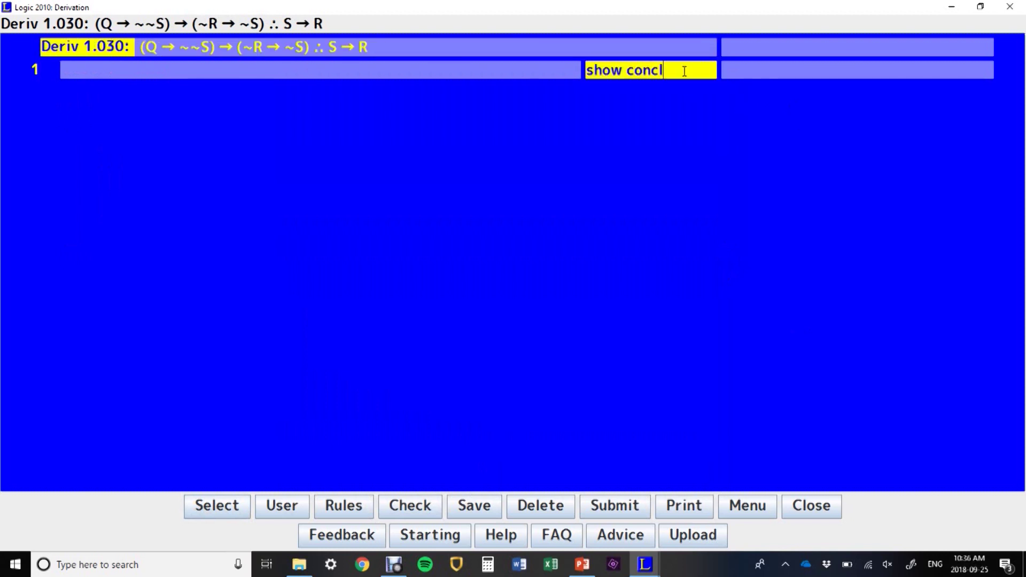
key(Return)
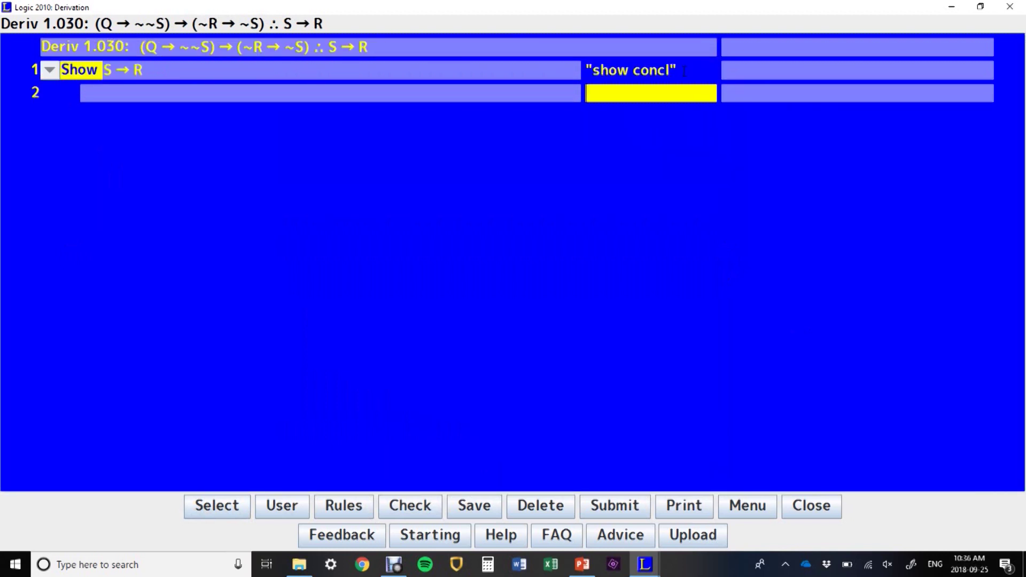
text(ass cd)
key(Return)
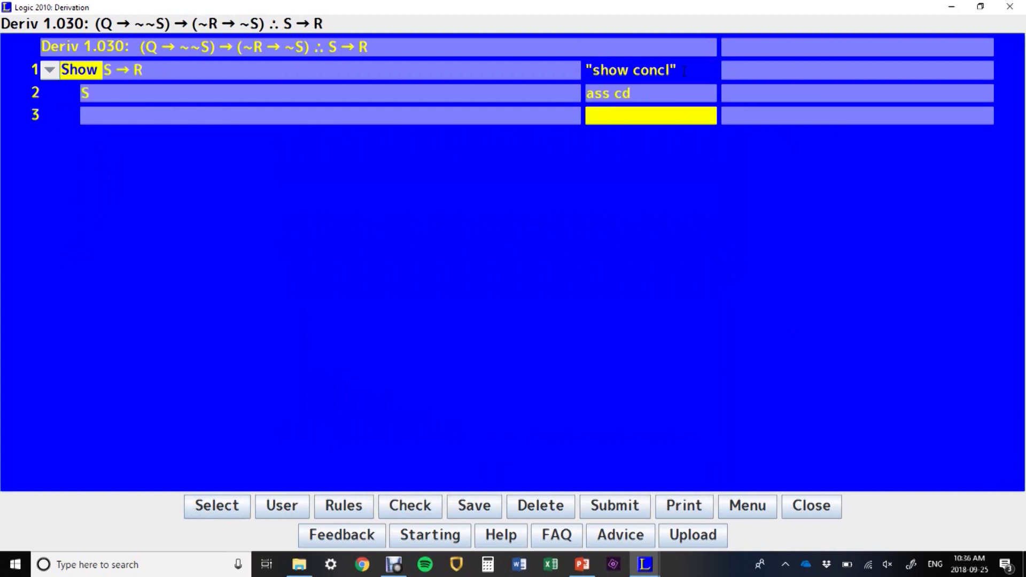
text(show cons)
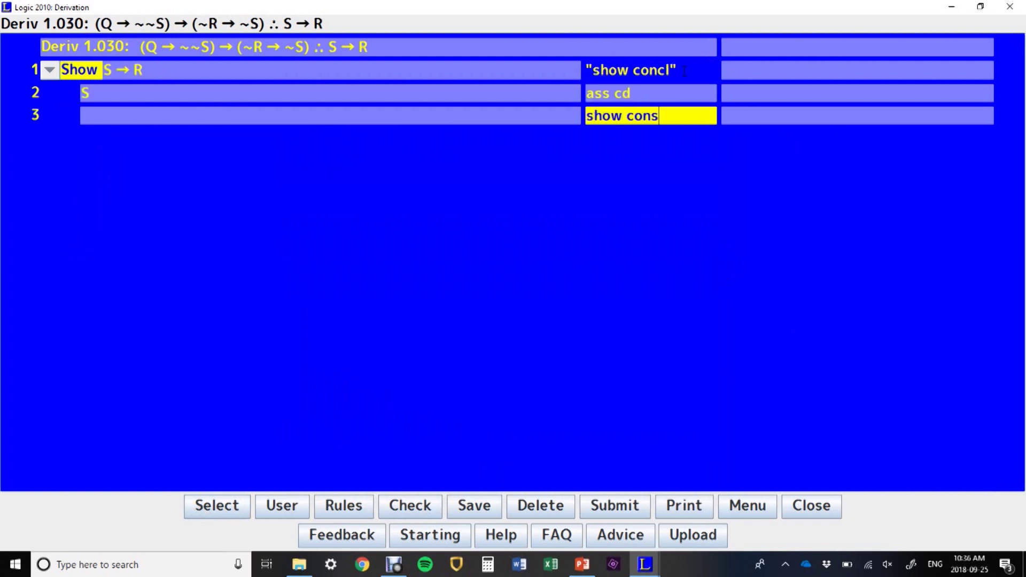
key(Return)
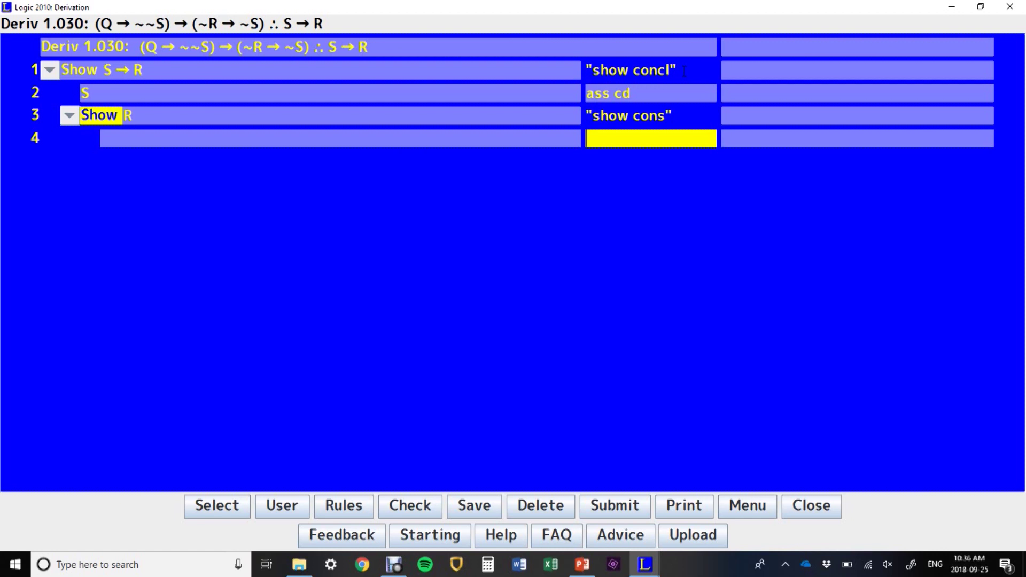
Step: Assume ~R on line 4 with ass id and place the cursor in line 5's formula
text(ass id)
key(Return)
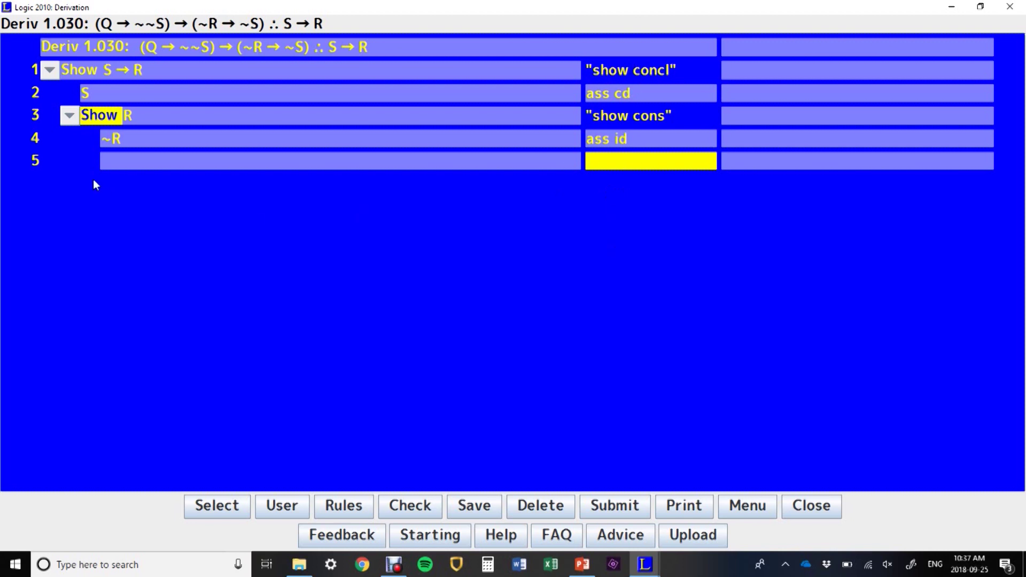
click(138, 163)
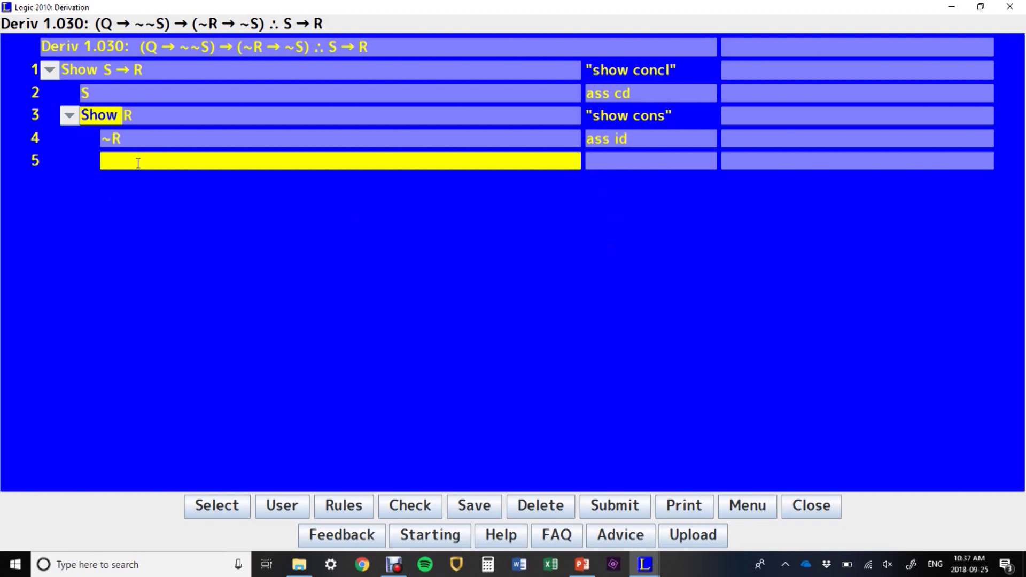
Step: Write line 5 as Show Q → ~~S using the symbol keyboard and commit it
right_click(138, 163)
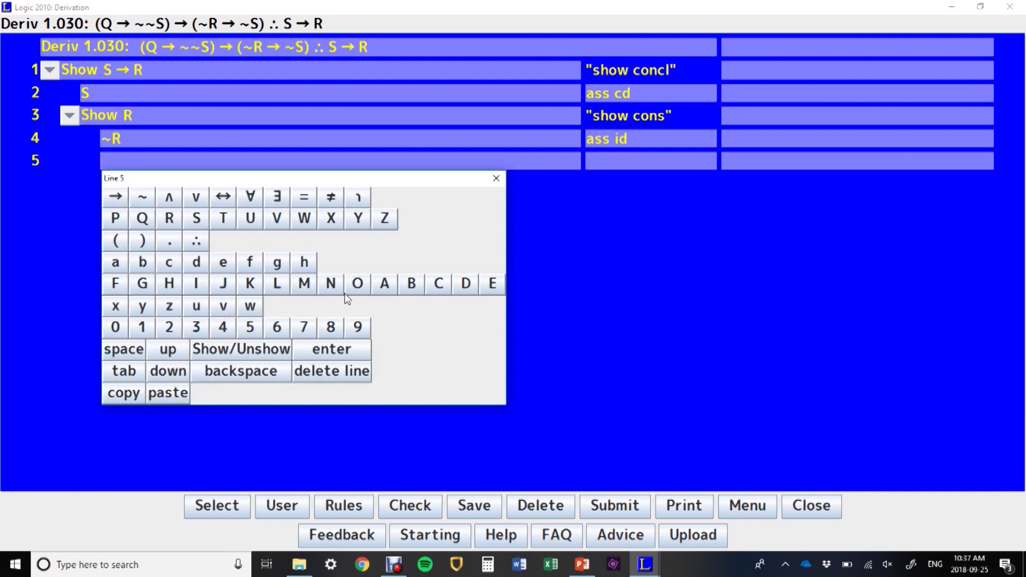
click(266, 350)
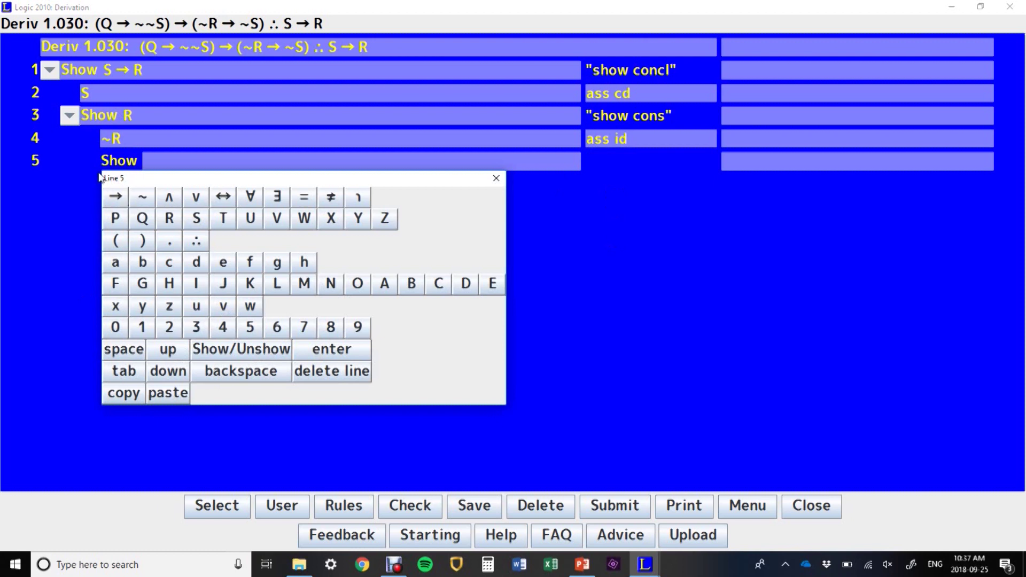
click(139, 222)
click(120, 202)
click(141, 203)
click(141, 203)
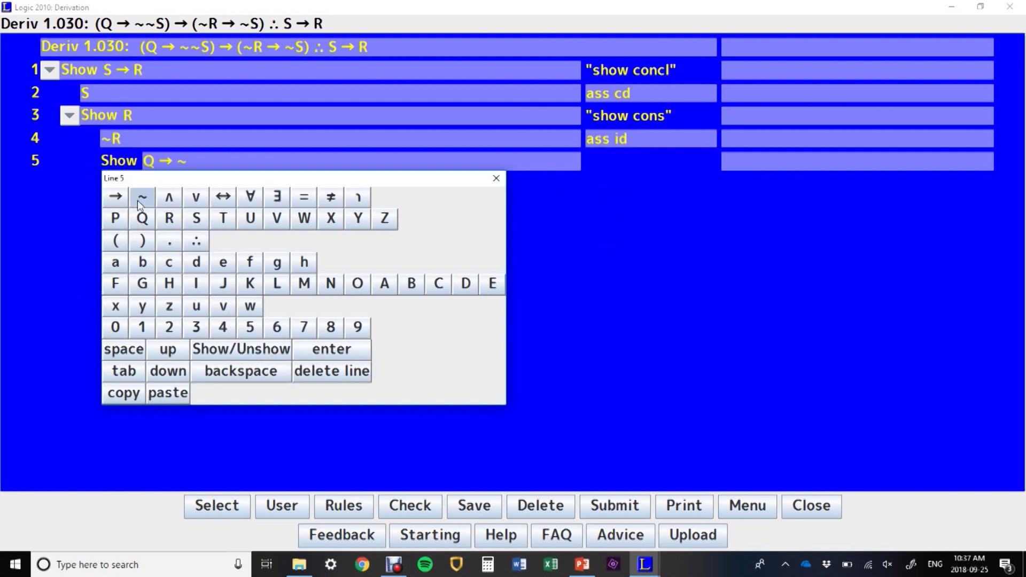
click(203, 228)
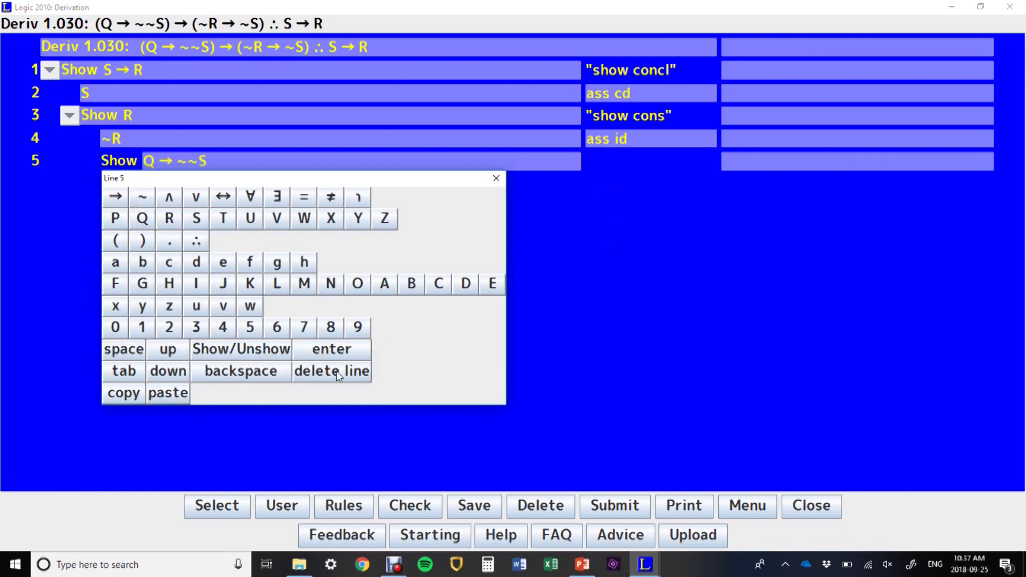
click(335, 165)
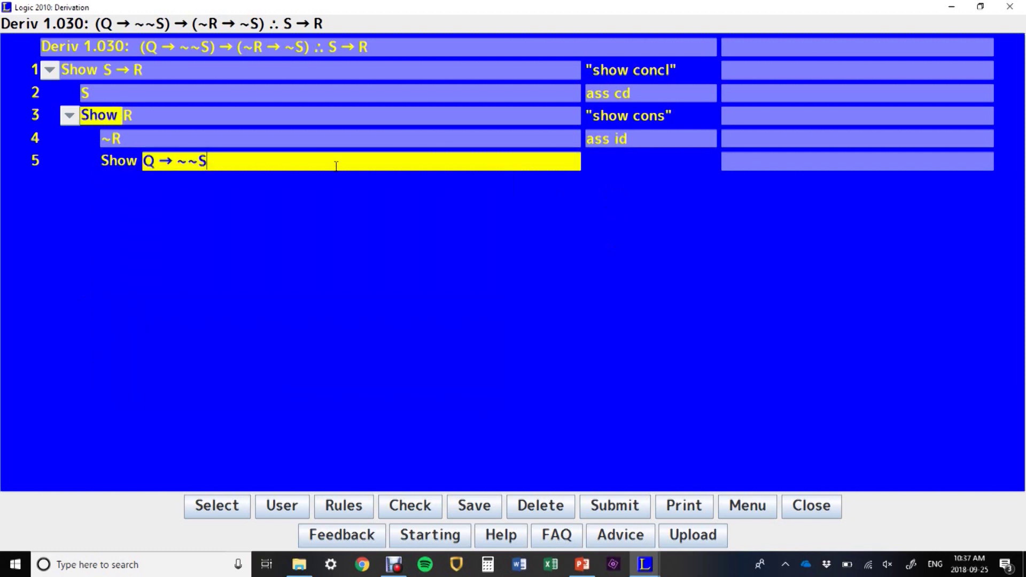
key(Return)
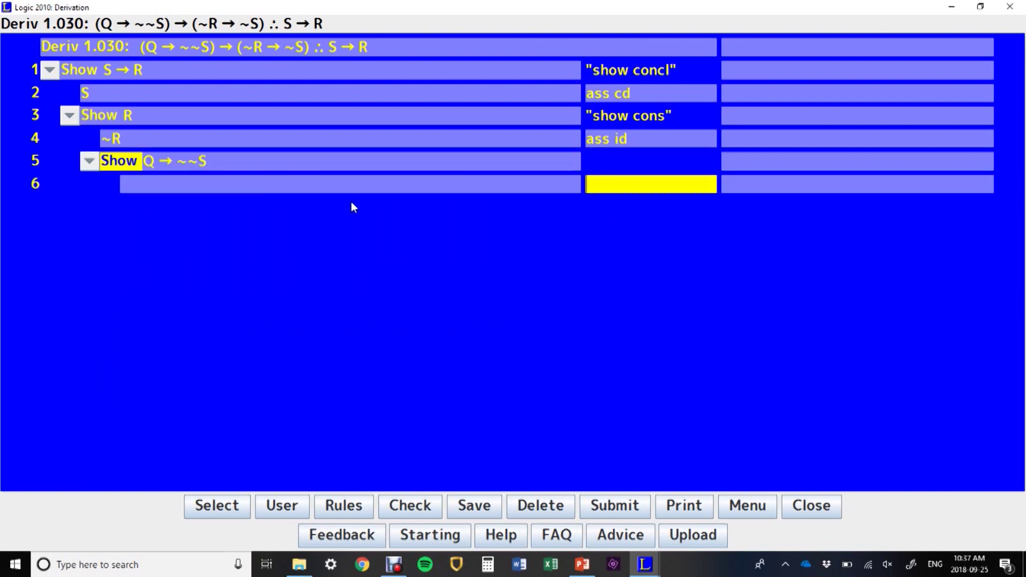
right_click(296, 166)
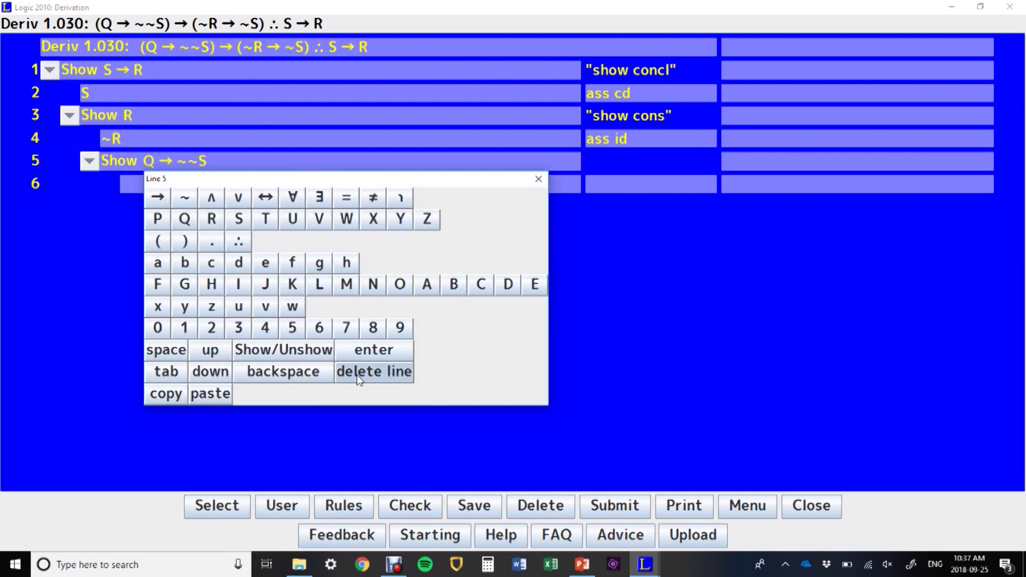
click(537, 179)
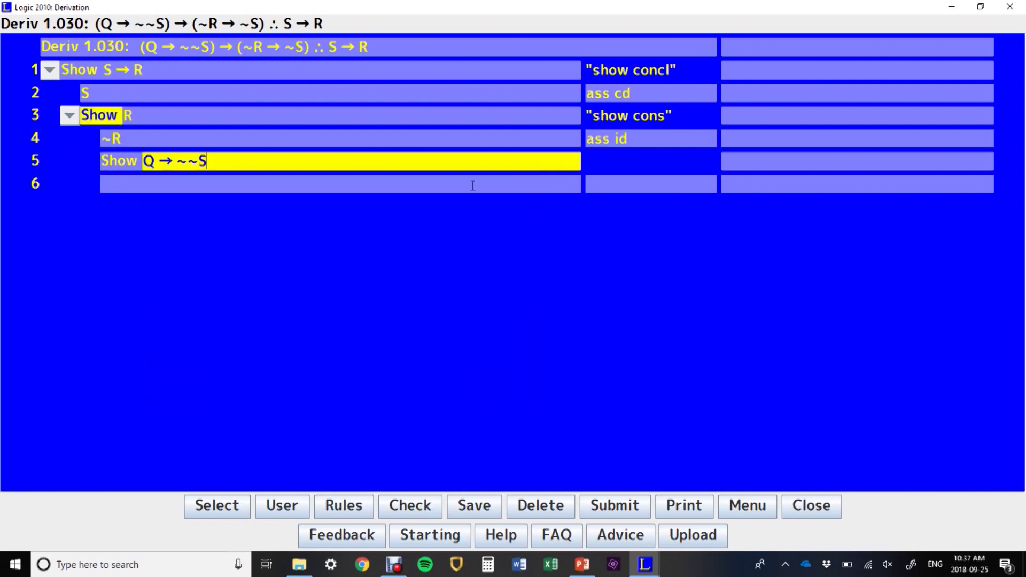
right_click(452, 162)
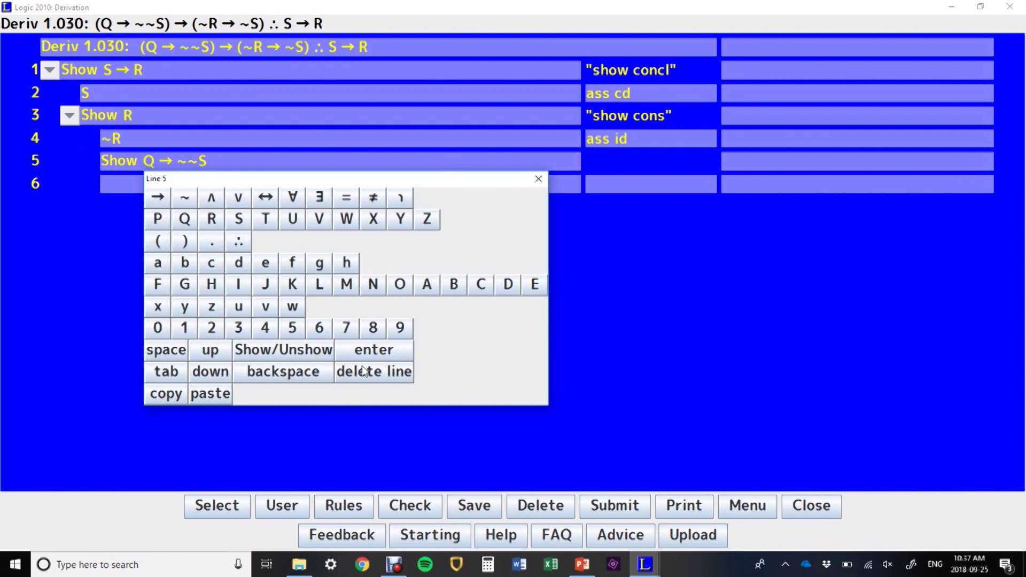
click(363, 371)
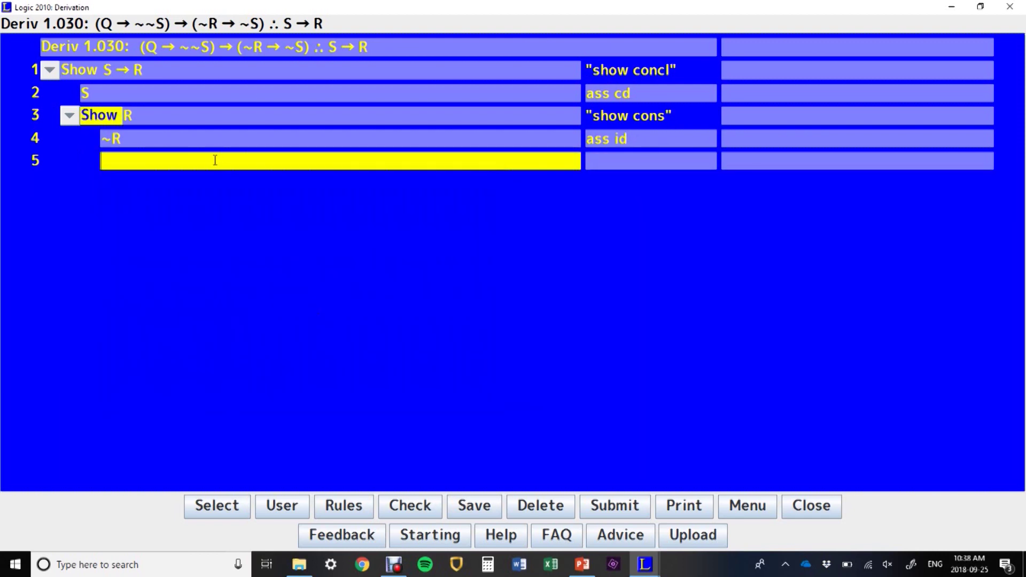
text(show )
text(Q)
text( >)
text(~~)
text(S)
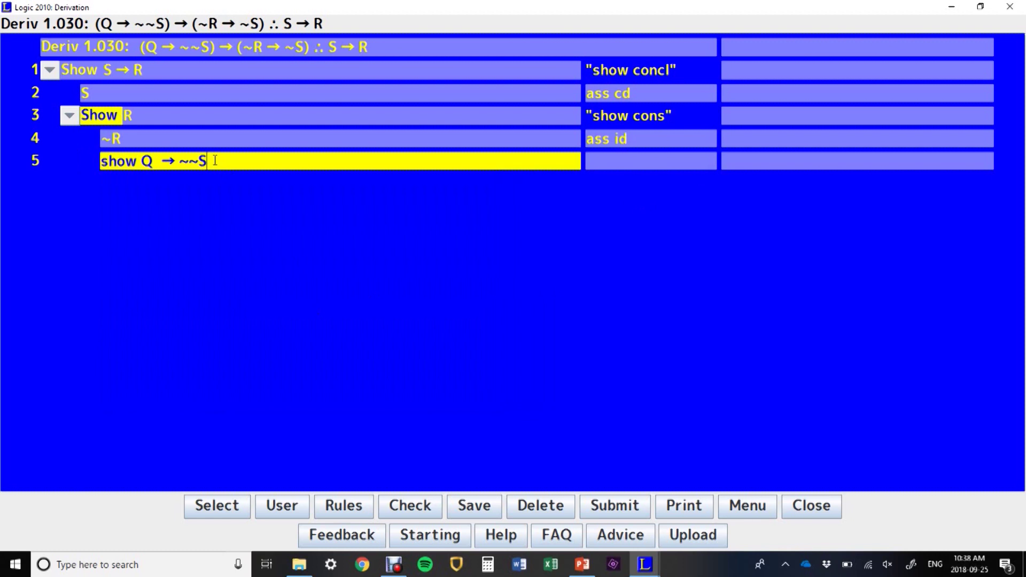
key(Return)
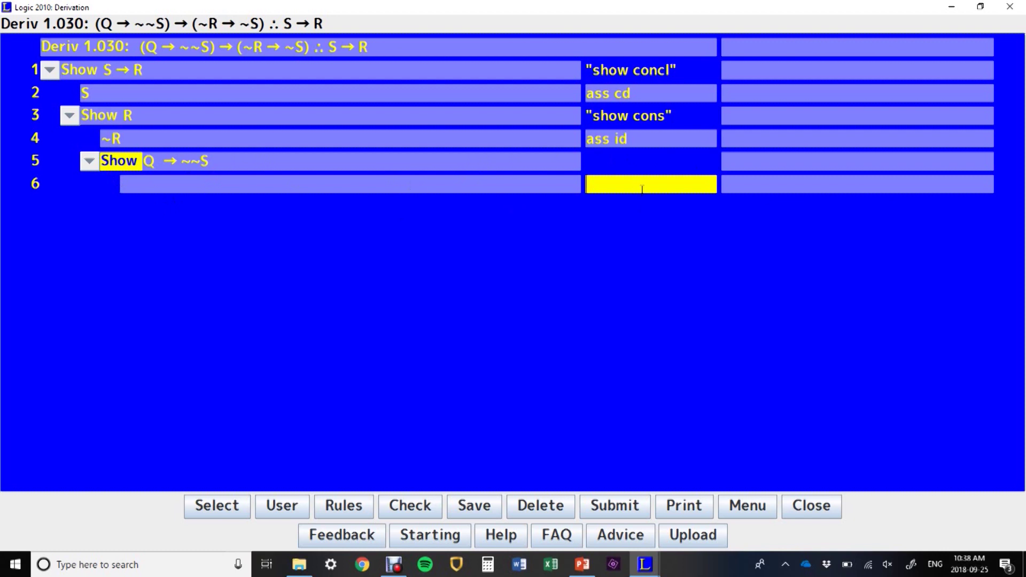
Step: Assume Q on line 6 (ass cd) and add Show ~~S on line 7 (show cons)
text(ass cd)
key(Return)
text(s)
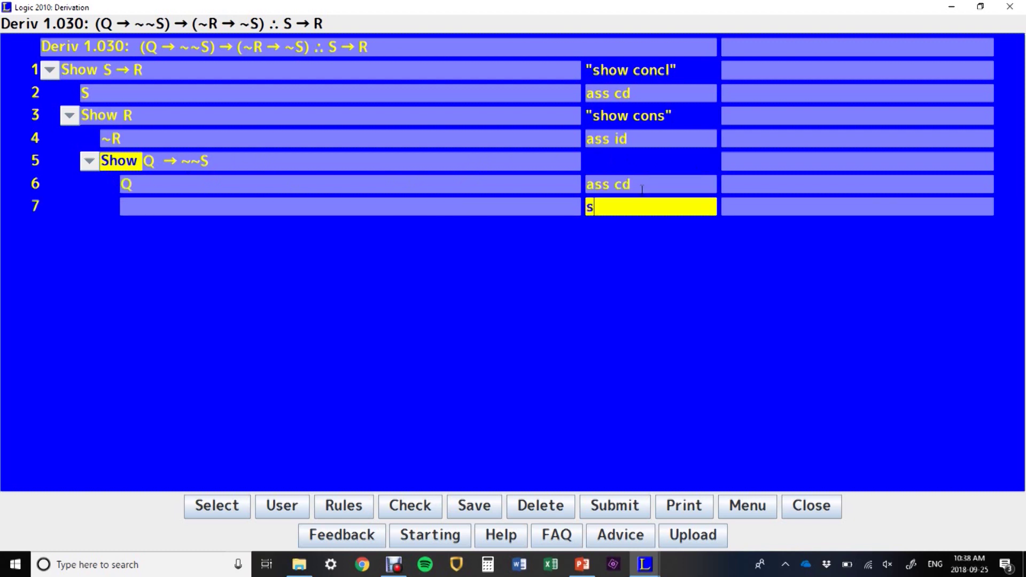
text(how cons)
key(Return)
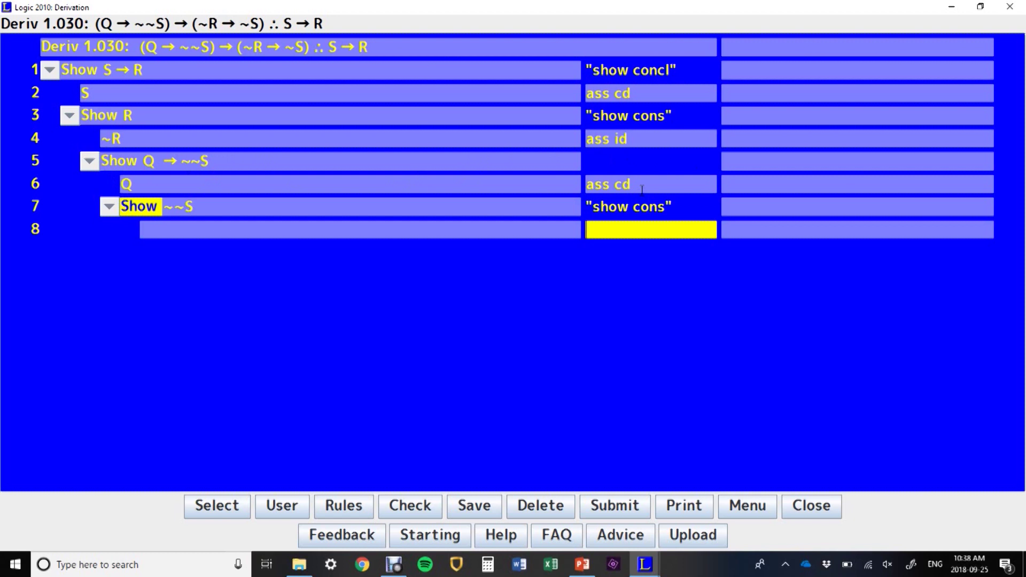
Step: Derive ~~S by 2 dn, then close the show lines with 8 dd and 7 cd
text(2 dn)
key(Return)
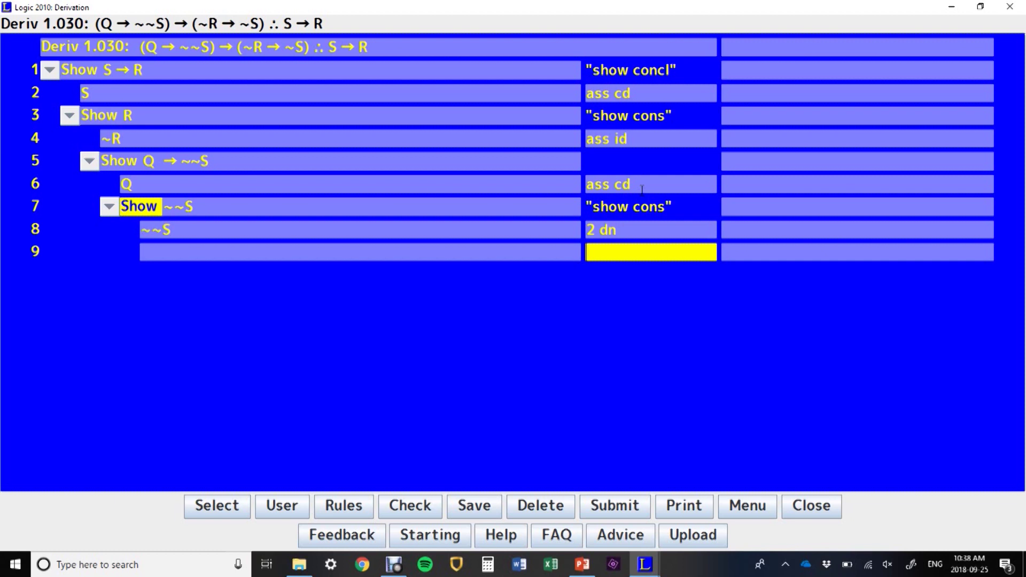
text(7)
key(BackSpace)
text(8 dd)
key(Return)
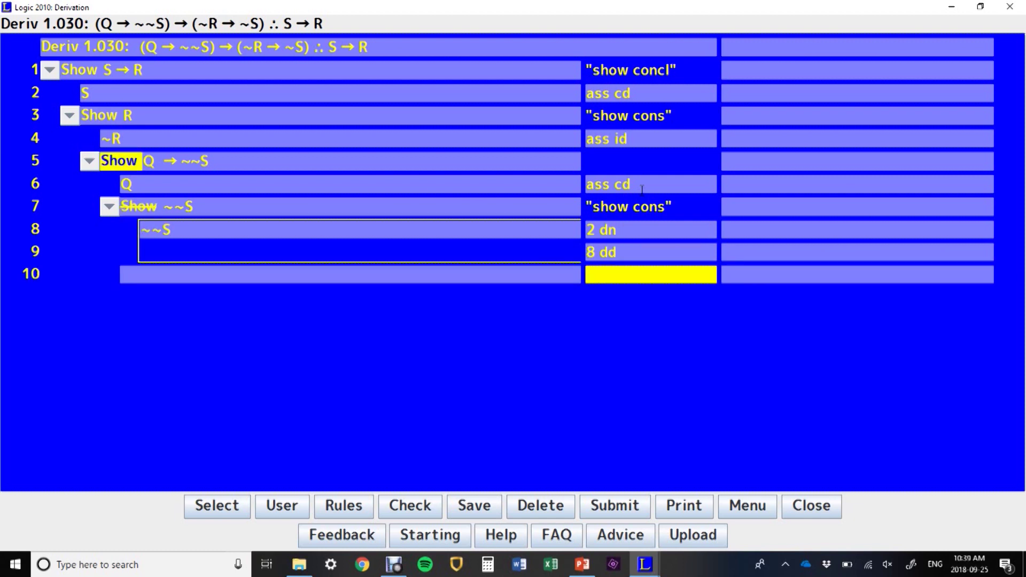
text(7 cd)
key(Return)
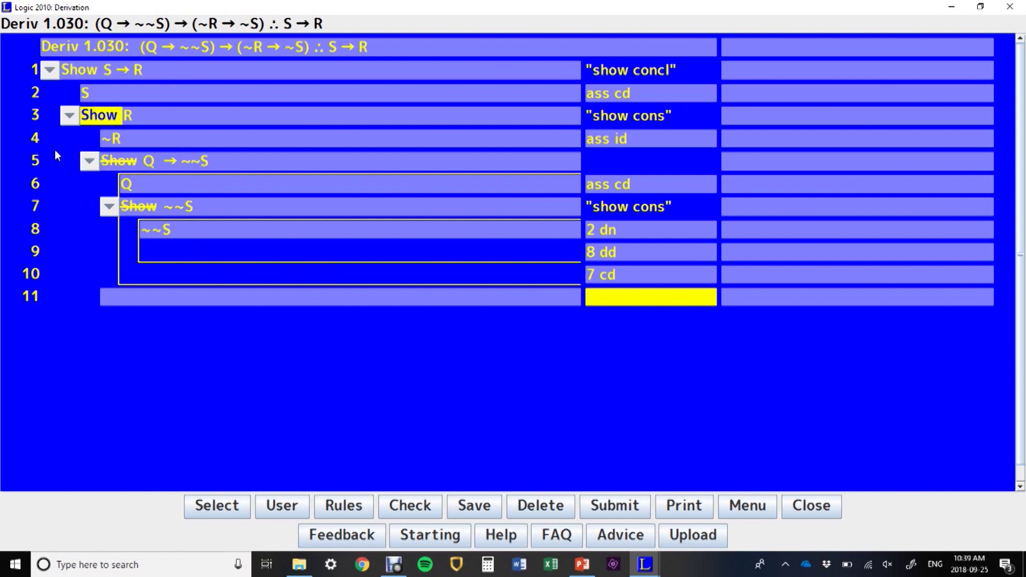
Step: Derive ~R → ~S on line 11 (5 pr1 mp) and ~S on line 12 (4 11 mp), then enter 2 12 id on line 13
text(5 pr1 mp)
key(Return)
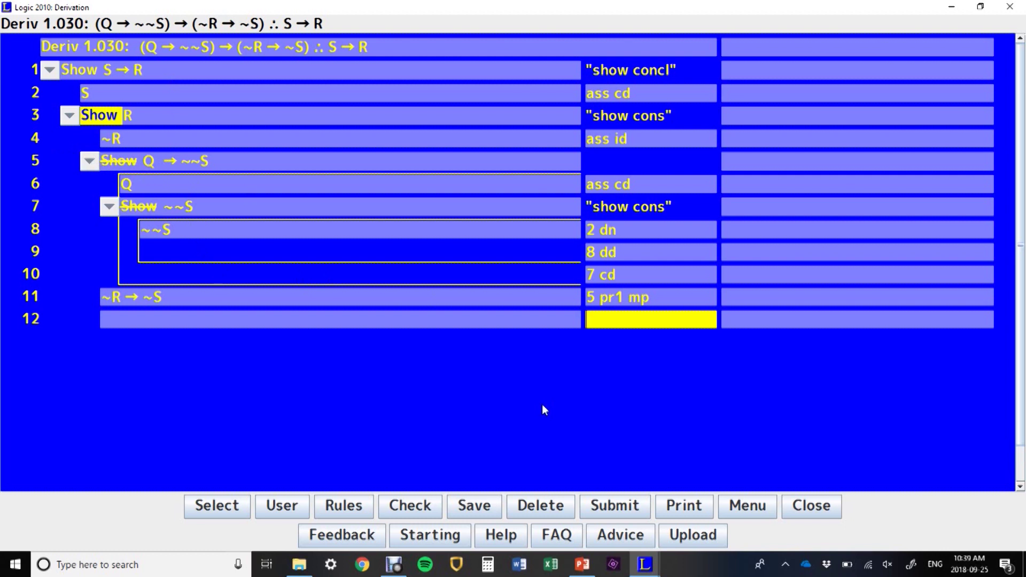
text(4 11 mp)
key(Return)
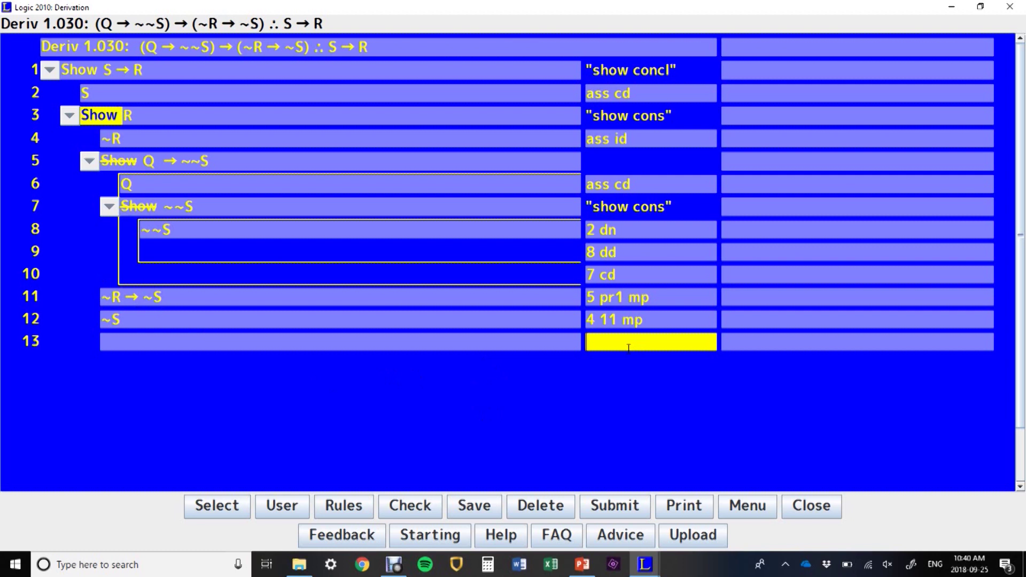
text(2 12 id)
Step: Correct line 13's justification from 2 12 id to 2 r 12 id, then enter 3 cd on line 14
key(Return)
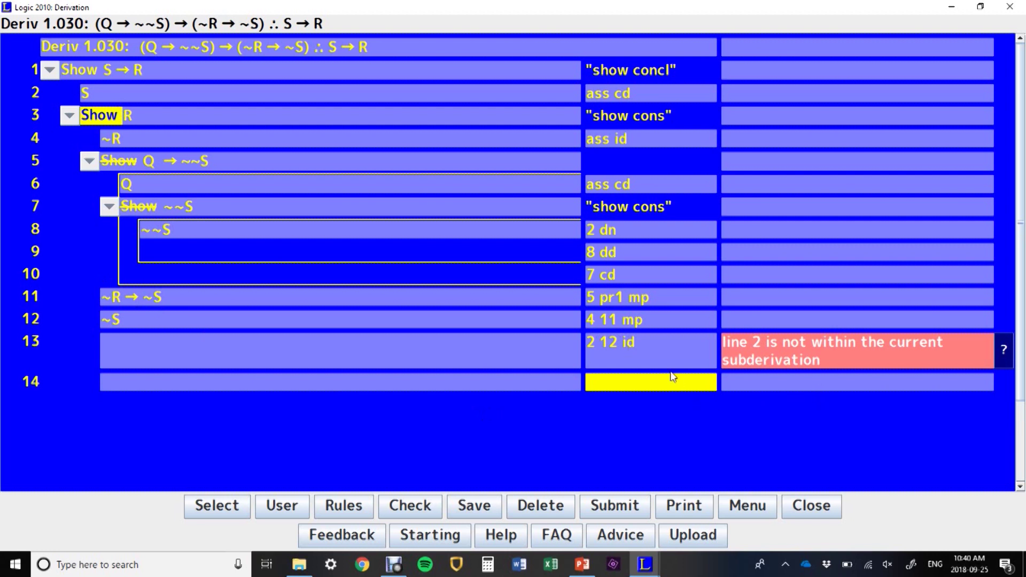
click(601, 341)
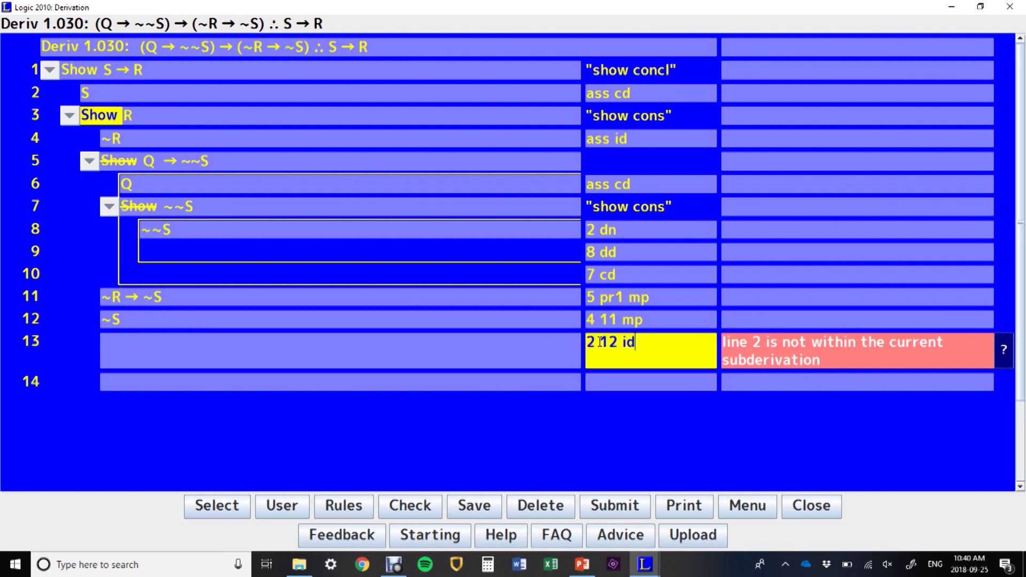
key(Left)
key(Left)
key(Left)
key(Left)
key(Left)
key(Left)
text(r)
key(Right)
key(Right)
key(Right)
key(Right)
key(Return)
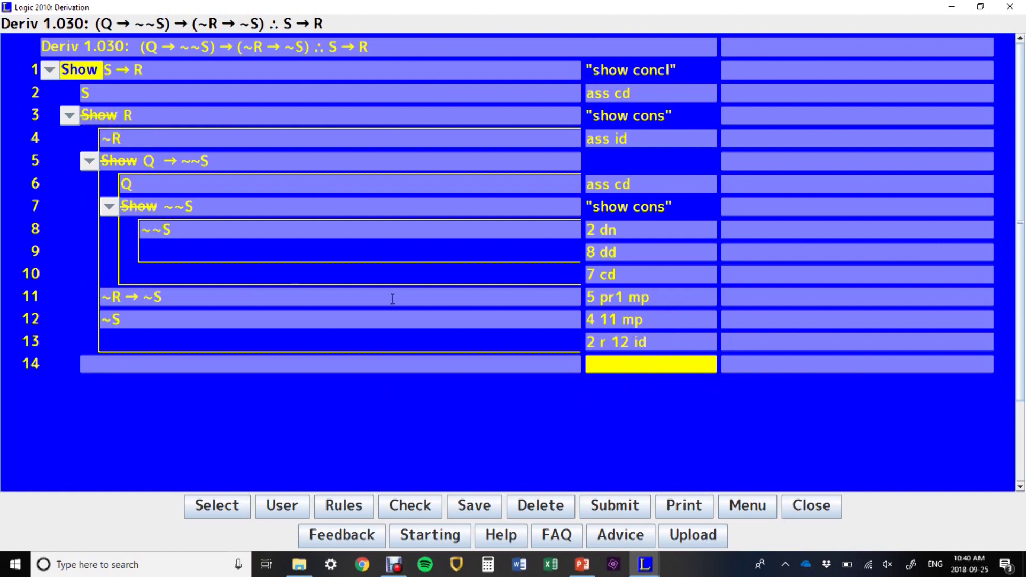
text(3 cd)
Step: Commit 3 cd to finish derivation 1.030, and browse the problem list without saving
key(Return)
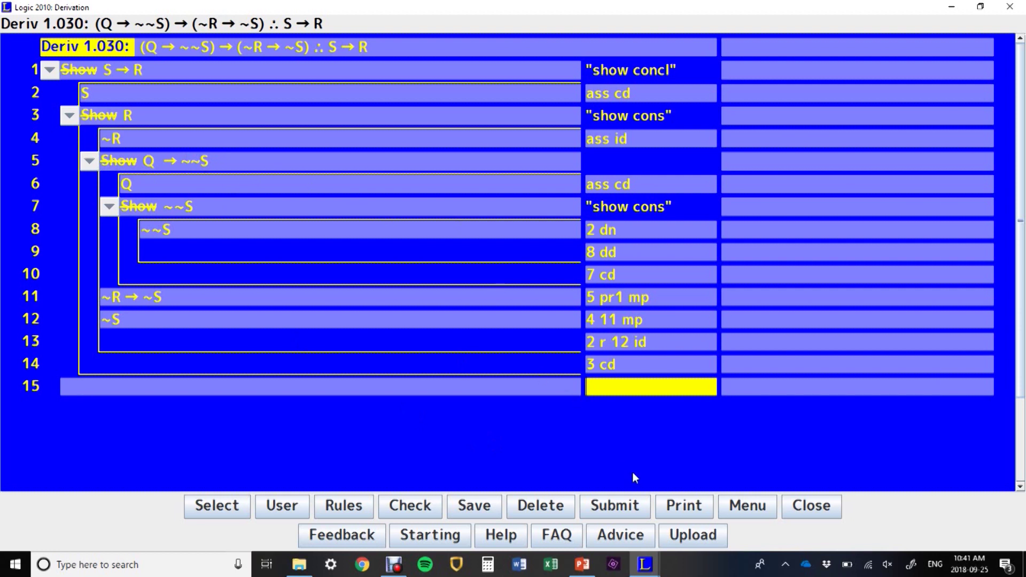
click(237, 507)
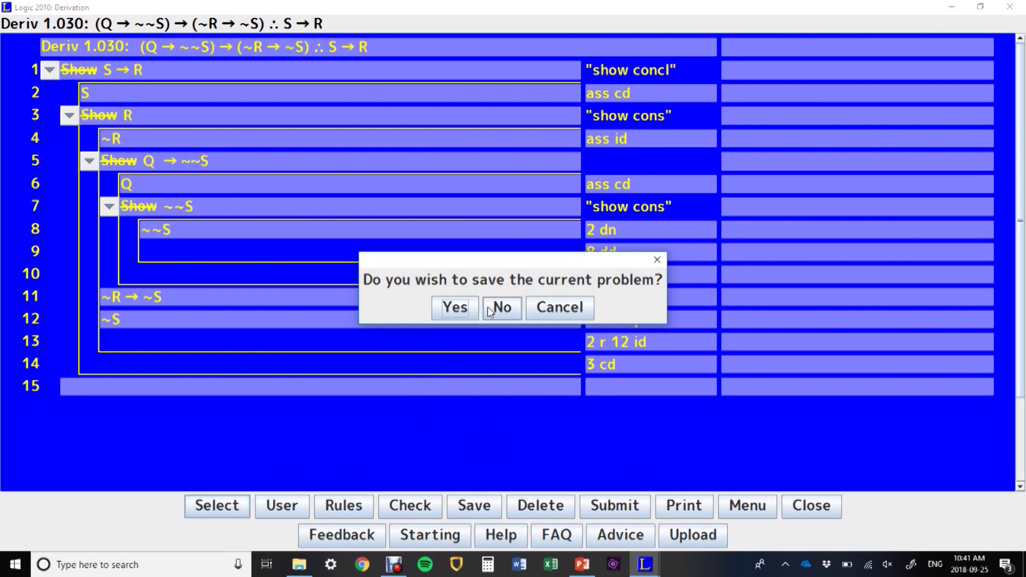
click(487, 307)
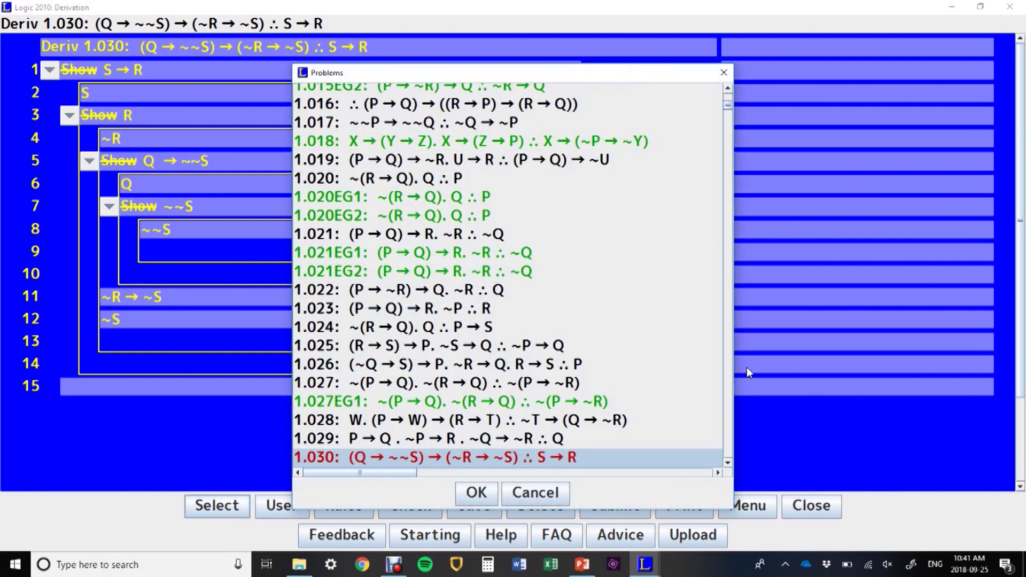
click(728, 345)
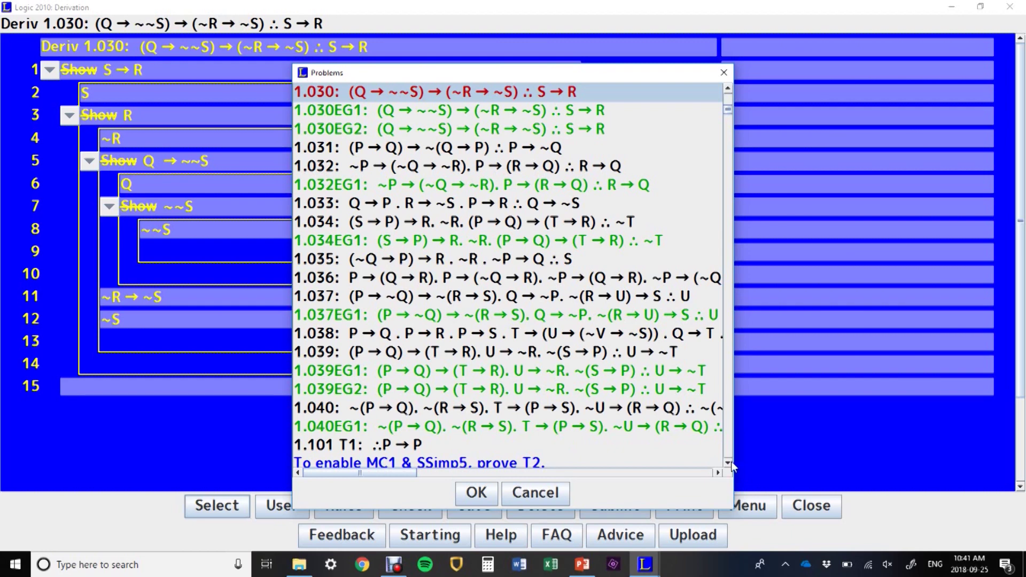
mouse_move(726, 110)
mouse_down()
mouse_move(727, 98)
mouse_move(727, 108)
mouse_up()
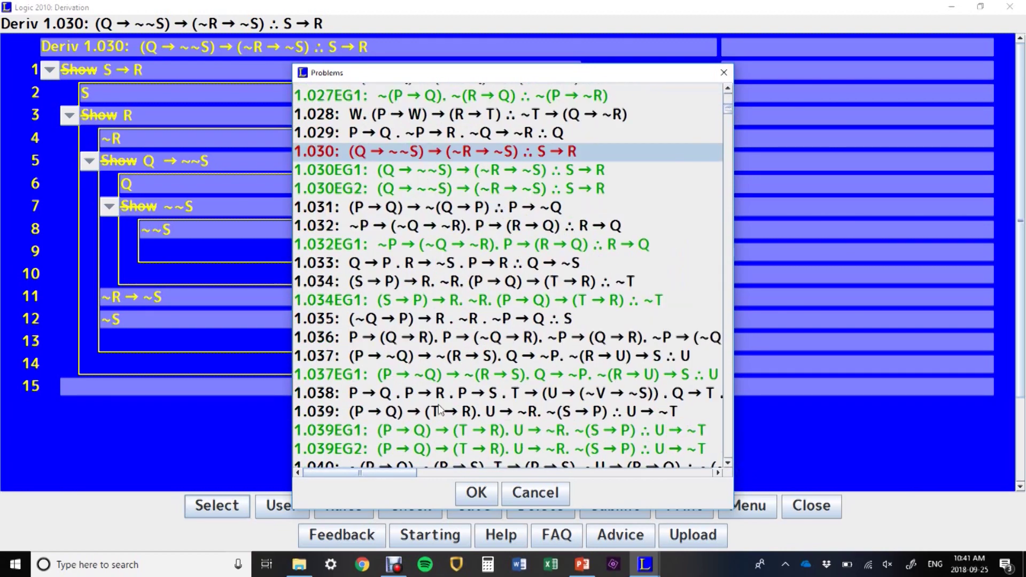